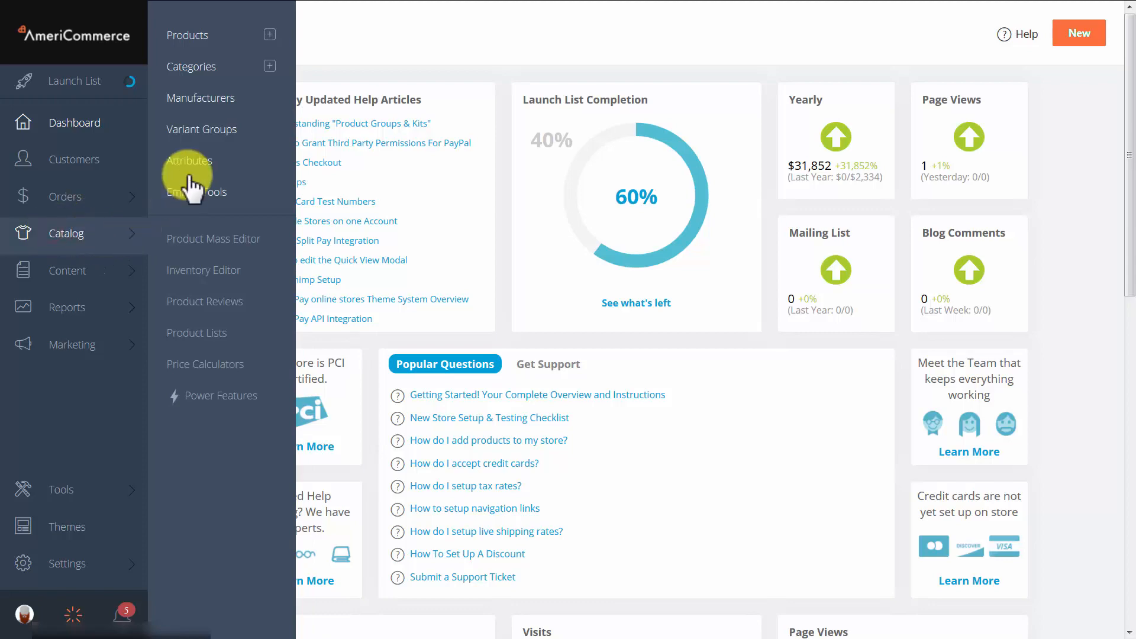
Open the pricing settings of Video Test Product in the catalog and start a new advanced pricing matrix entry.
{"action": "left_click", "coordinate": [192, 36]}
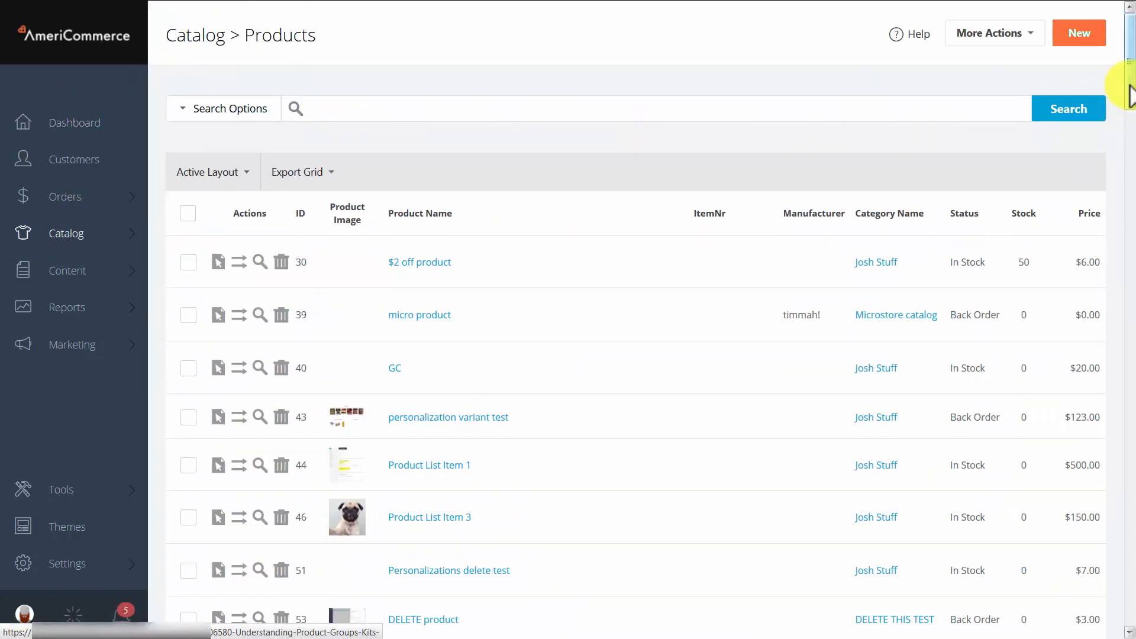
{"action": "left_click_drag", "start_coordinate": [1127, 81], "coordinate": [1132, 583]}
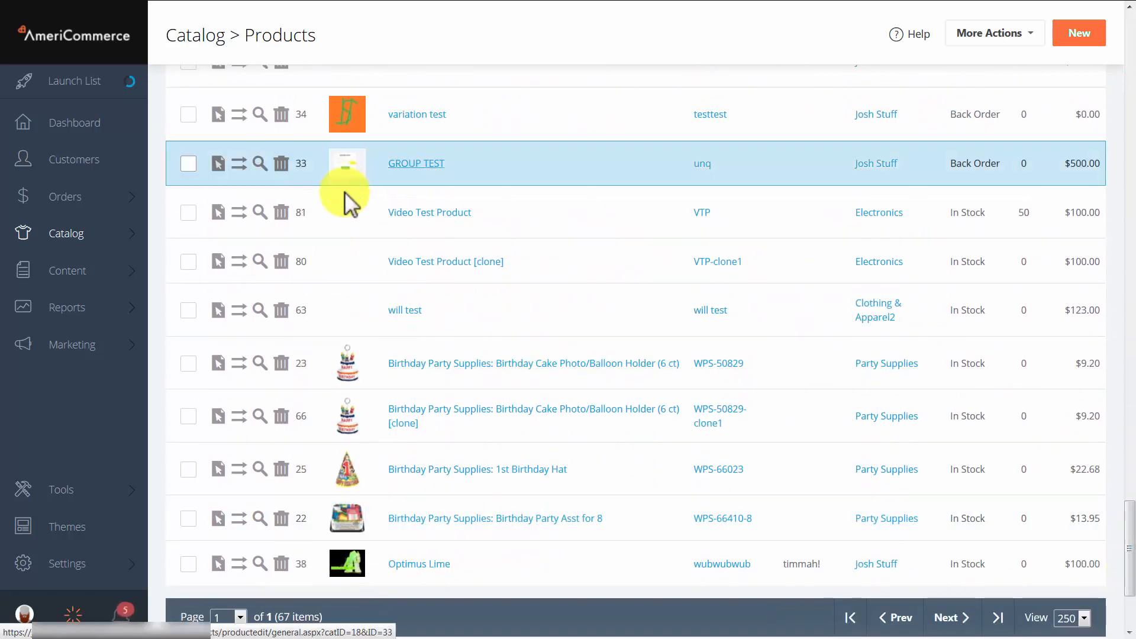
{"action": "left_click", "coordinate": [218, 216]}
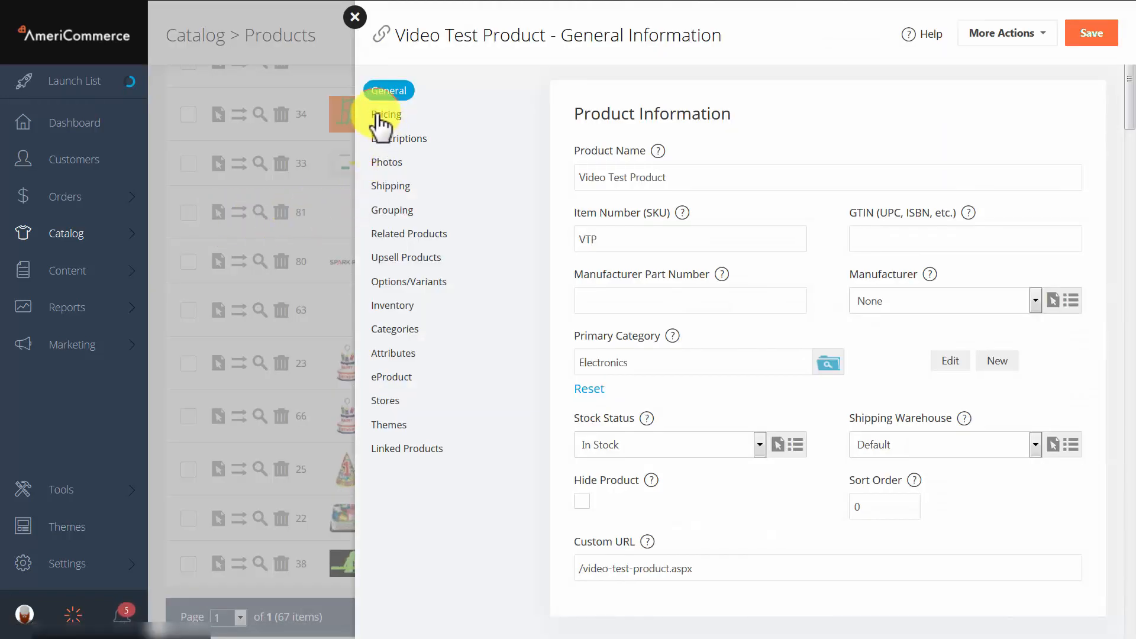
{"action": "left_click", "coordinate": [390, 117]}
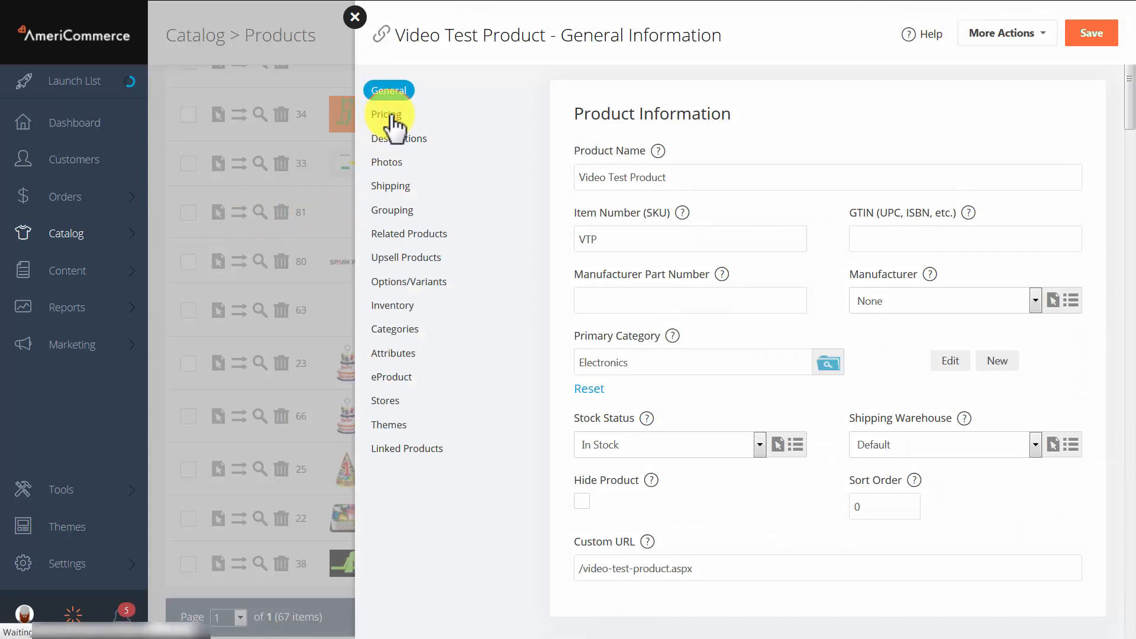
{"action": "left_click_drag", "start_coordinate": [1126, 146], "coordinate": [1109, 350]}
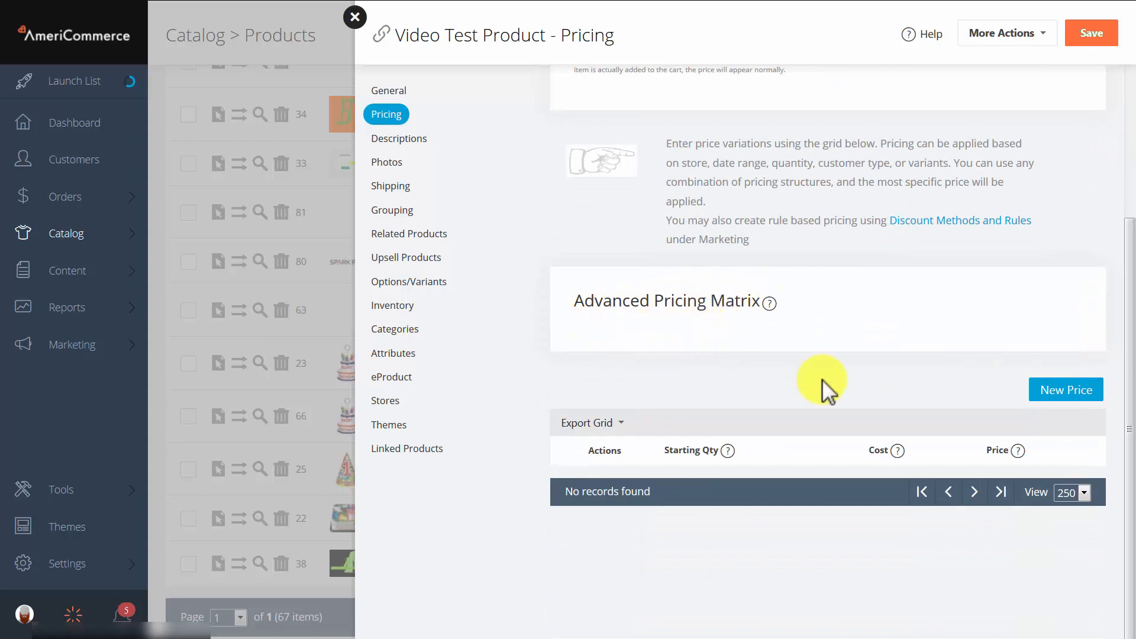
{"action": "left_click", "coordinate": [1070, 391]}
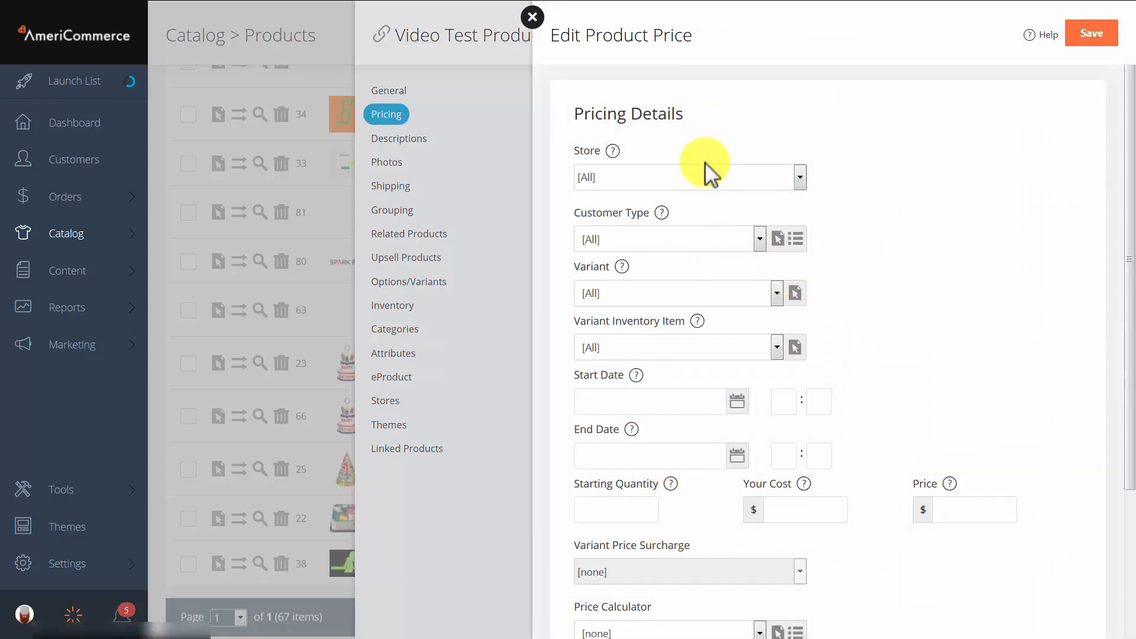
Examine the Store and Customer Type choices and the start and end date fields of the new price entry.
{"action": "left_click", "coordinate": [629, 182]}
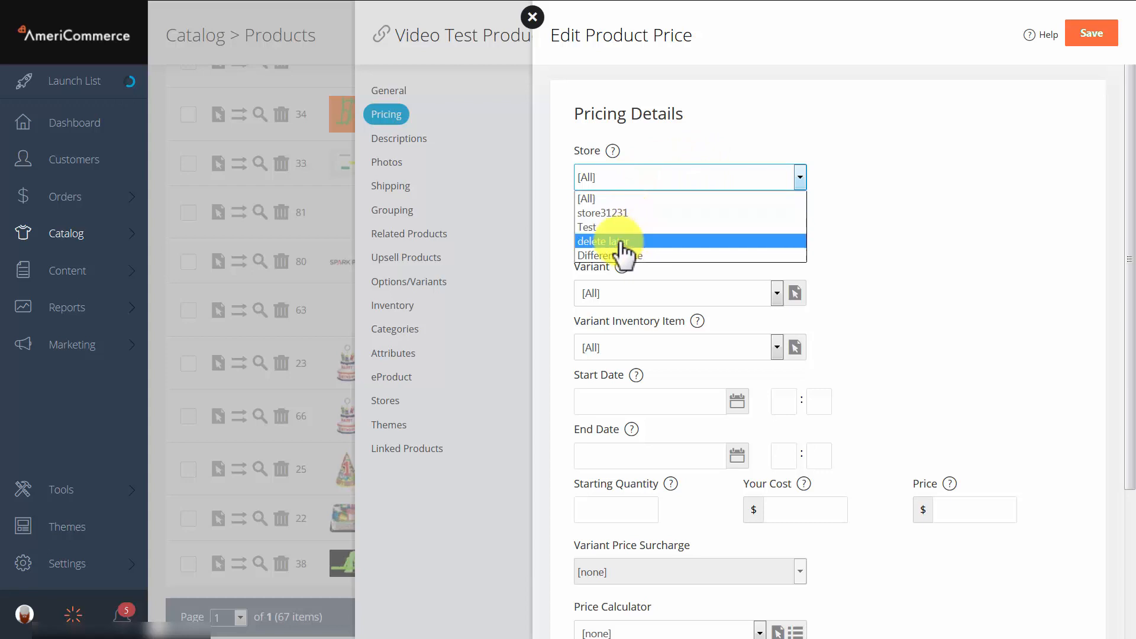
{"action": "left_click", "coordinate": [615, 241]}
{"action": "left_click", "coordinate": [661, 183]}
{"action": "left_click", "coordinate": [637, 200]}
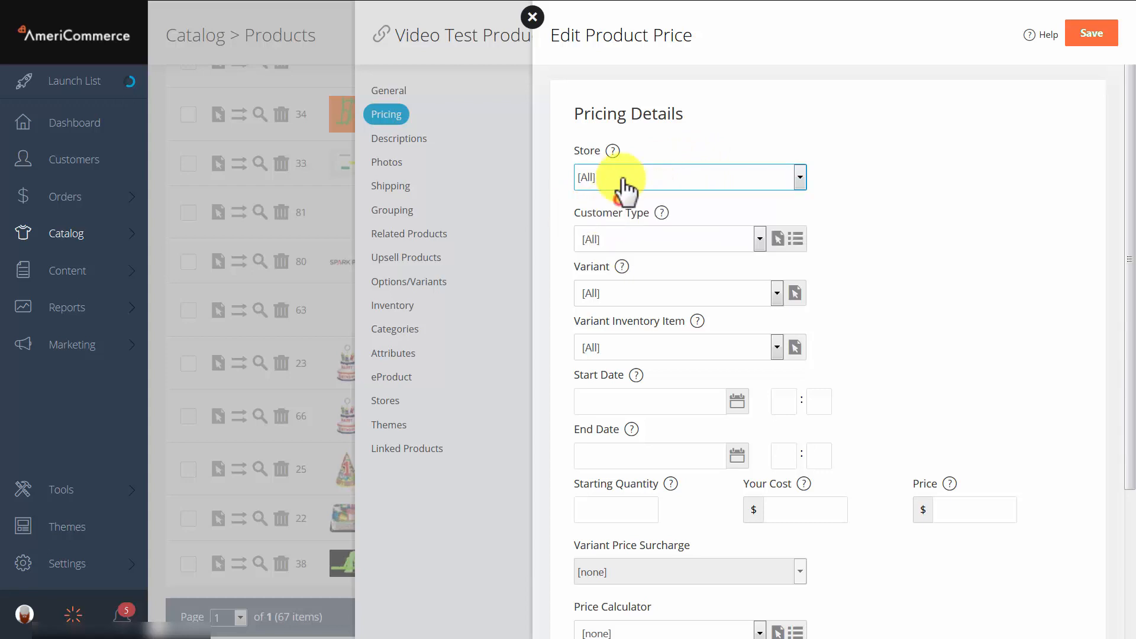
{"action": "left_click", "coordinate": [685, 243]}
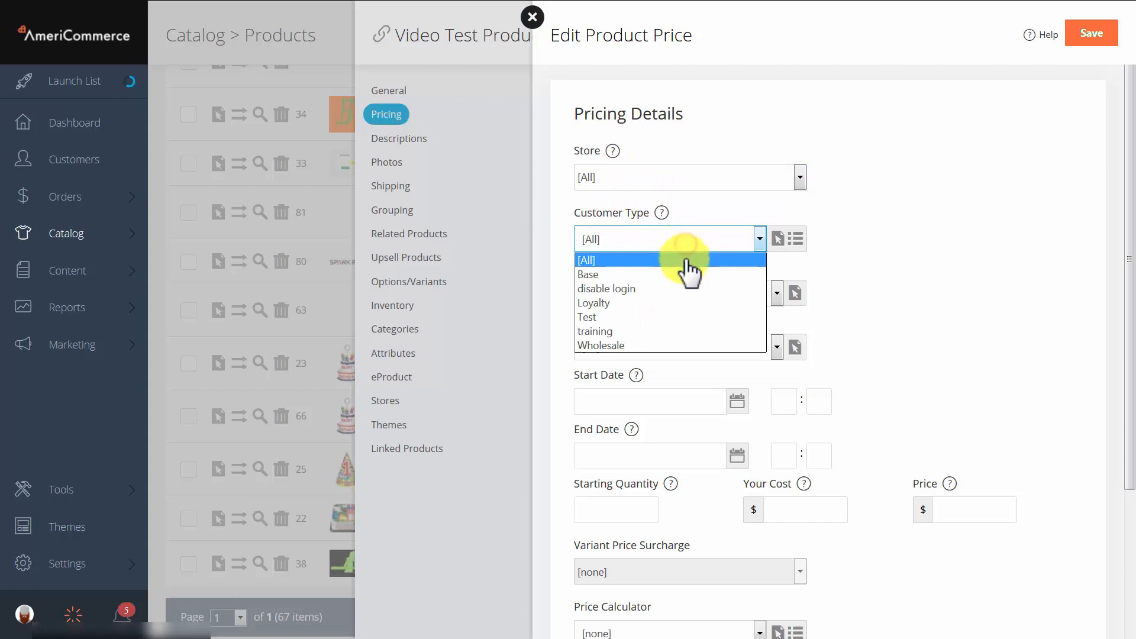
{"action": "left_click", "coordinate": [921, 241]}
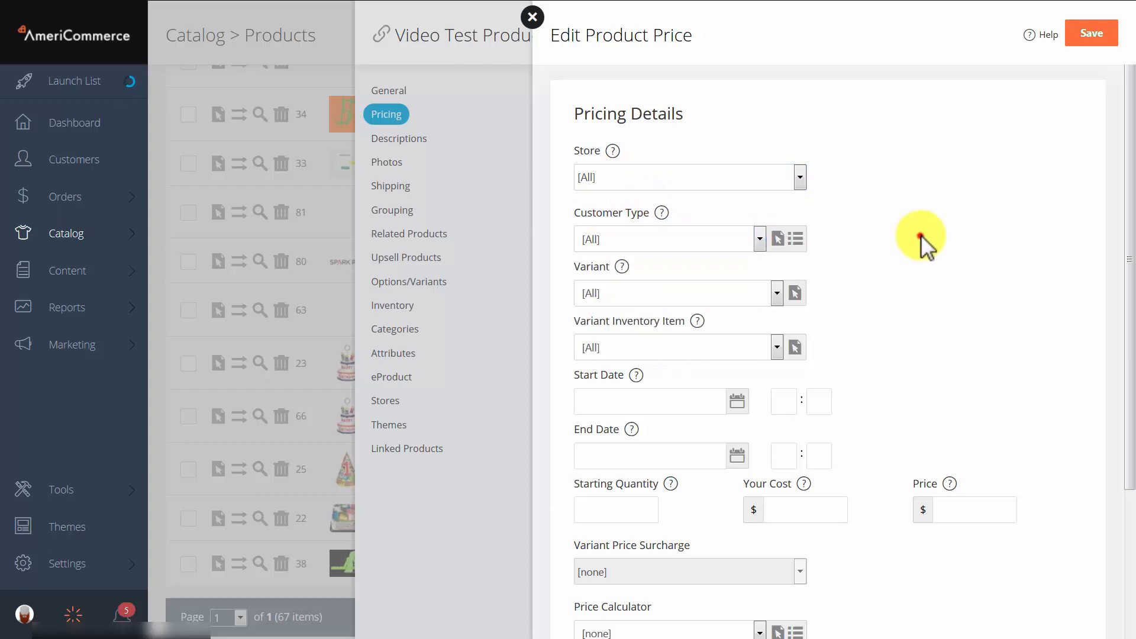
{"action": "scroll", "coordinate": [875, 243], "scroll_direction": "down", "scroll_amount": 2}
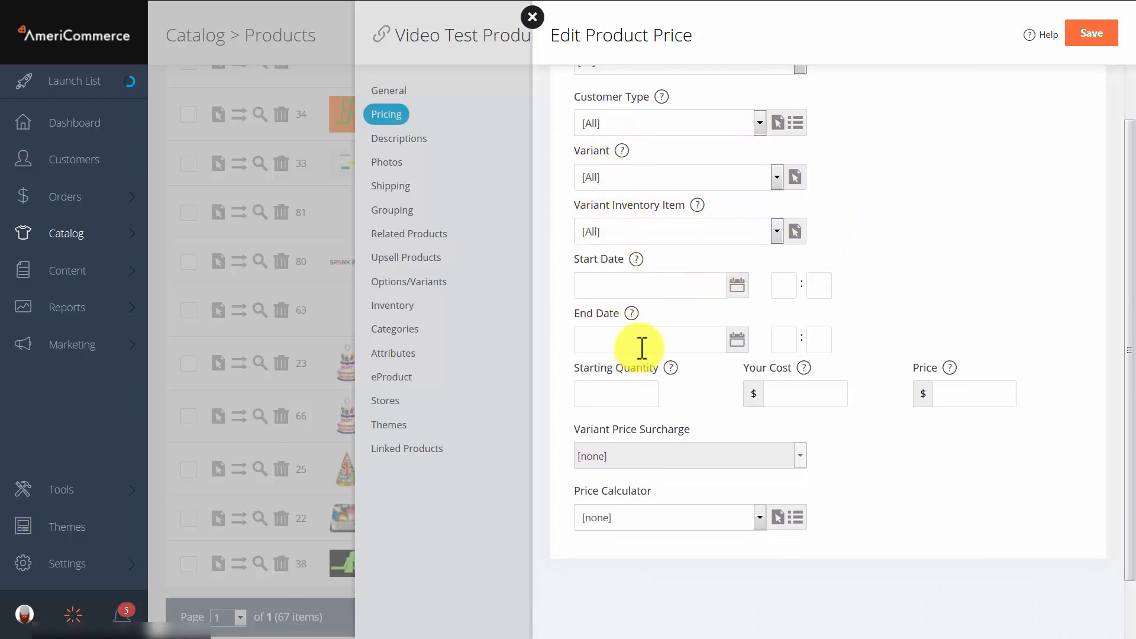
{"action": "left_click", "coordinate": [594, 289]}
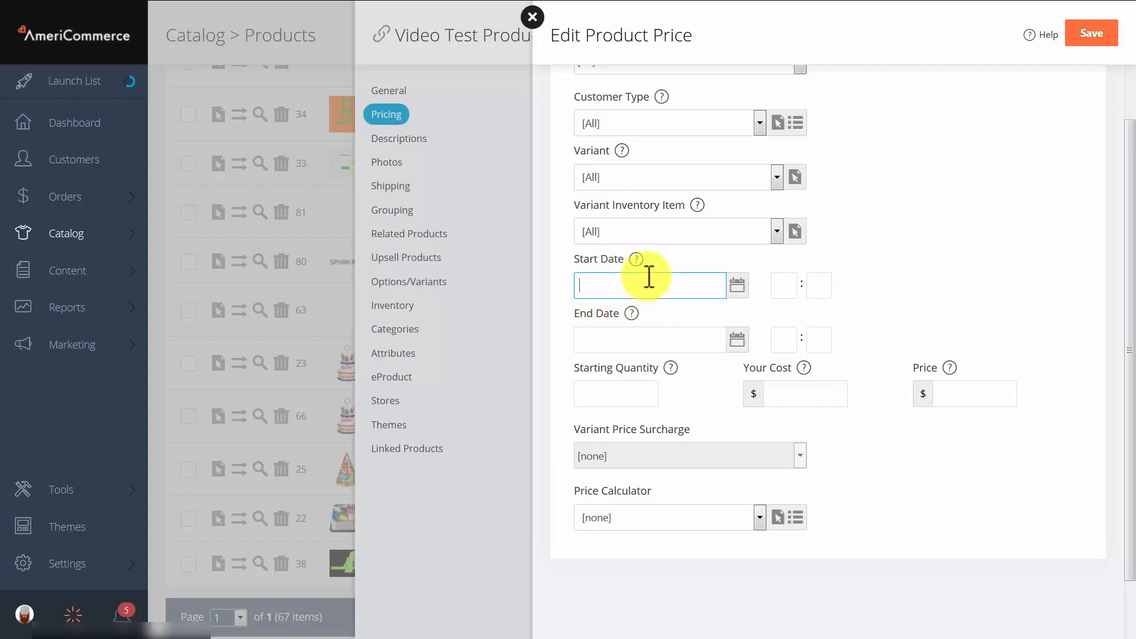
{"action": "left_click", "coordinate": [630, 335]}
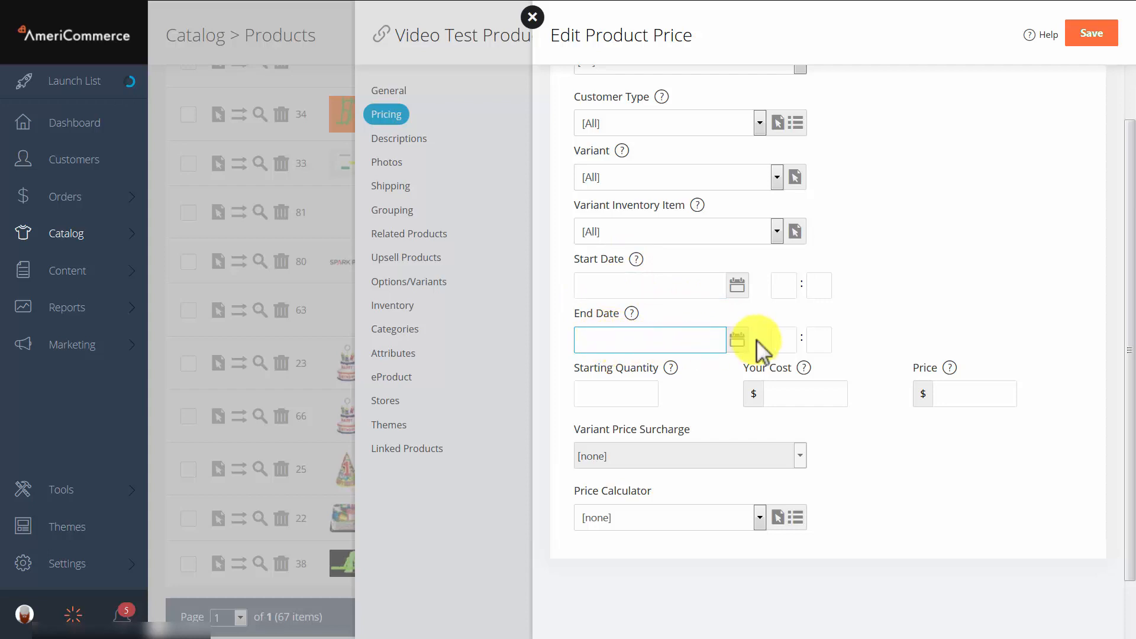
{"action": "left_click", "coordinate": [865, 301]}
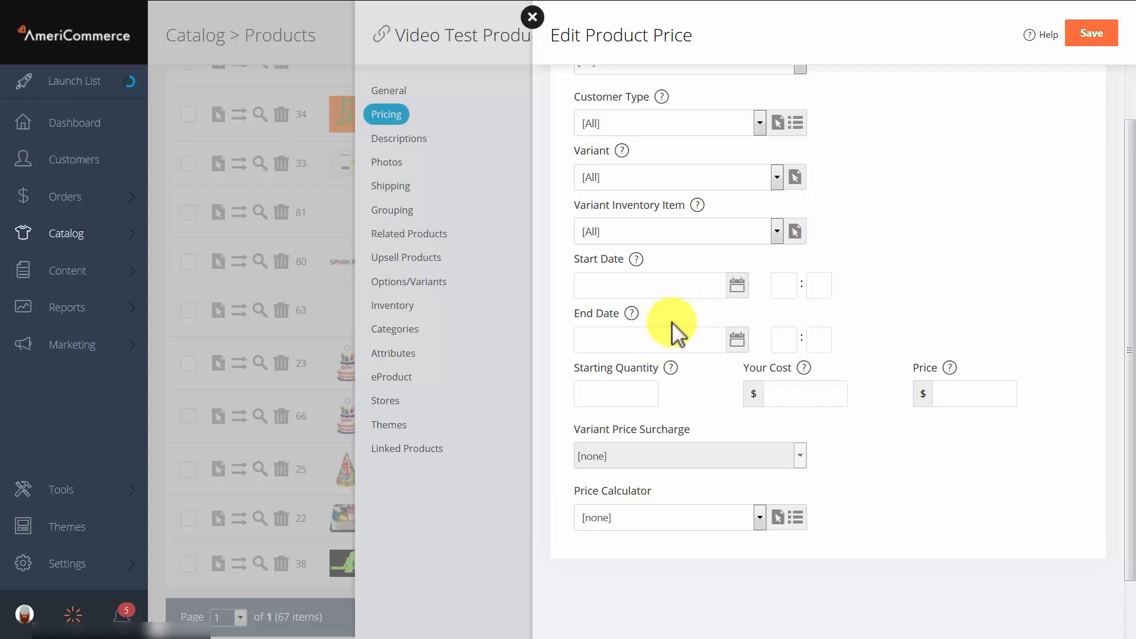
Set the new price entry's starting quantity to 5.
{"action": "left_click", "coordinate": [622, 392]}
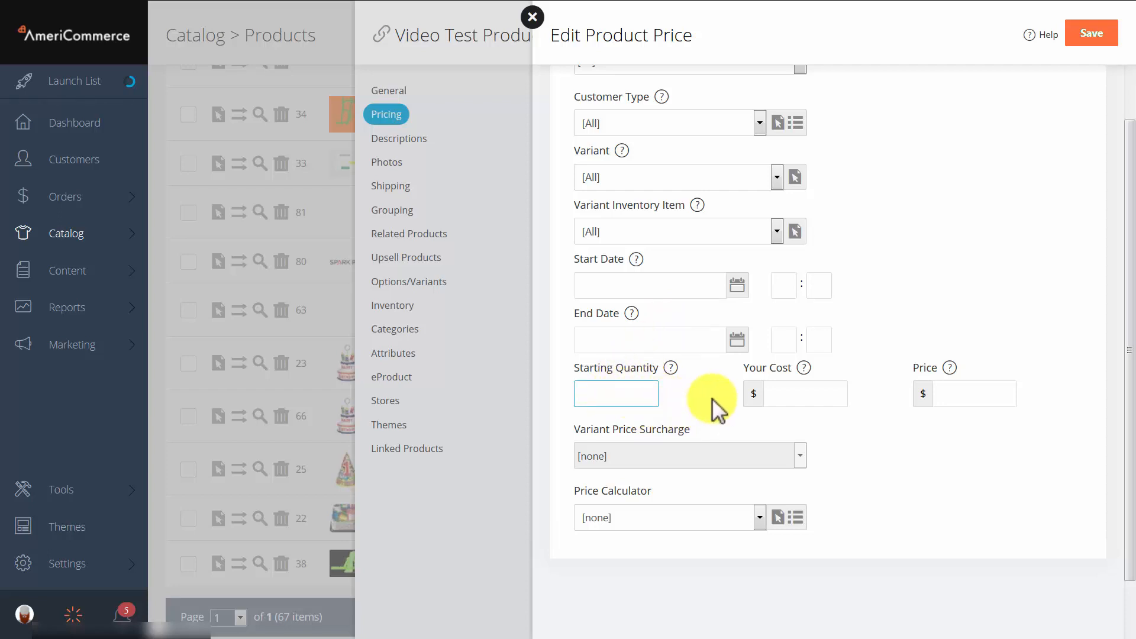
{"action": "type", "text": "1"}
{"action": "key", "text": "BackSpace"}
{"action": "type", "text": "5"}
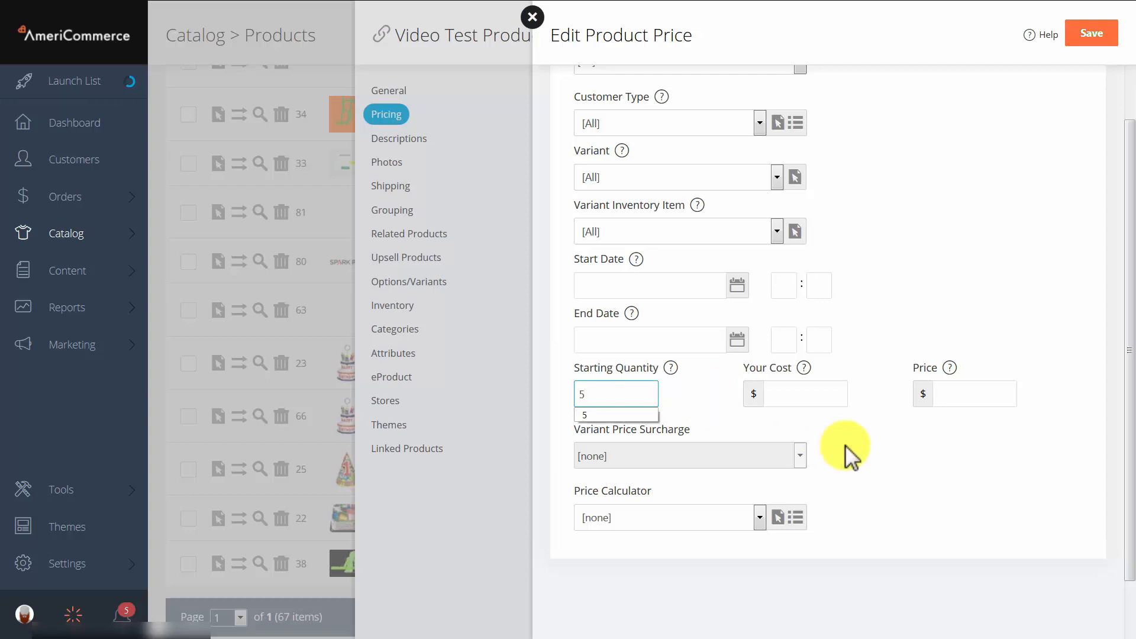
{"action": "left_click", "coordinate": [888, 448]}
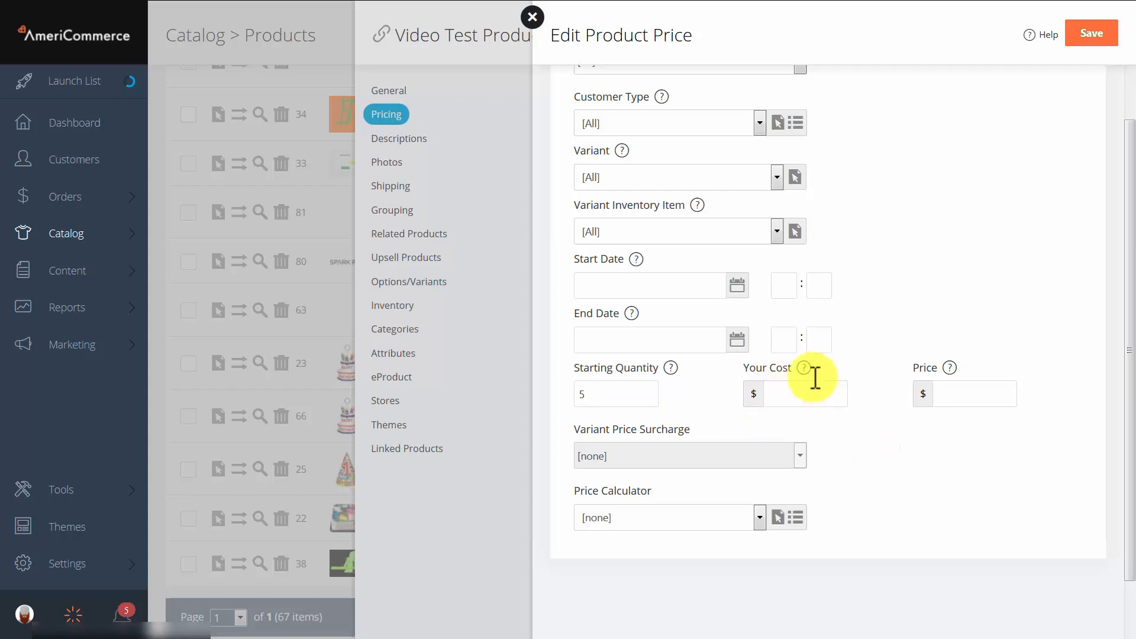
Set the price for that quantity to $5, save the entry and compare it with the product's base price.
{"action": "left_click", "coordinate": [983, 399]}
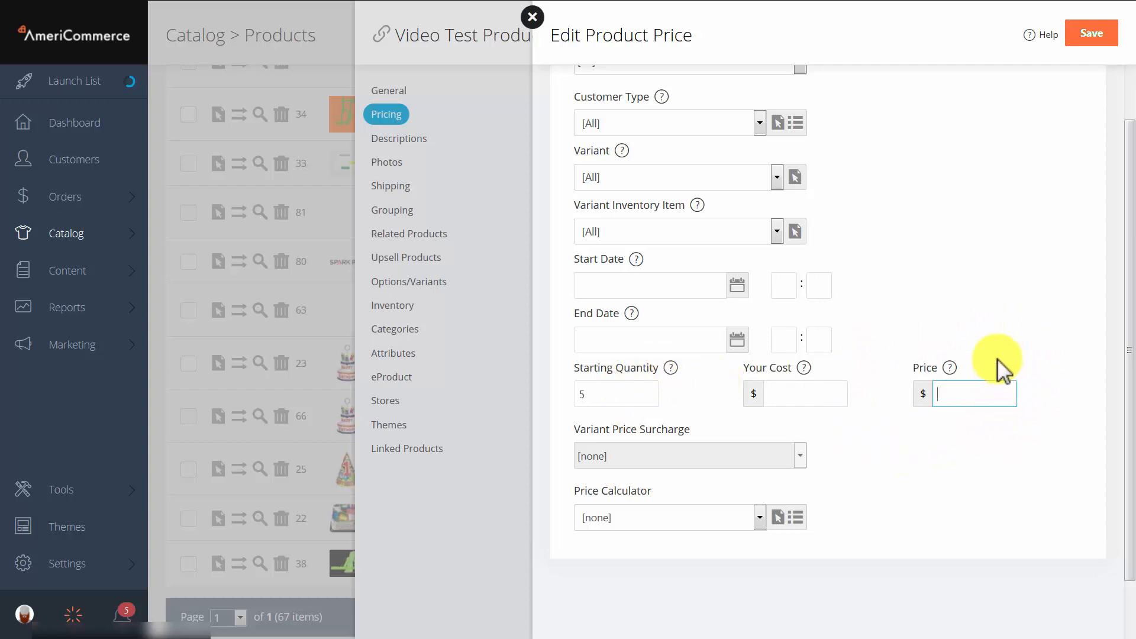
{"action": "type", "text": "5"}
{"action": "left_click", "coordinate": [980, 534]}
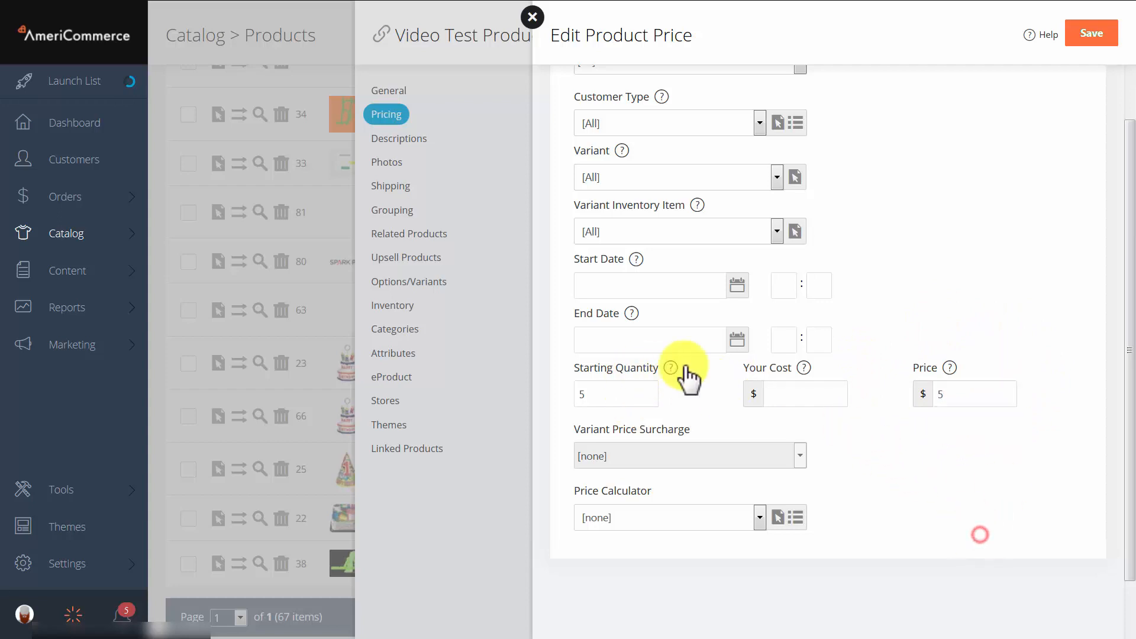
{"action": "left_click", "coordinate": [579, 379]}
{"action": "type", "text": "5"}
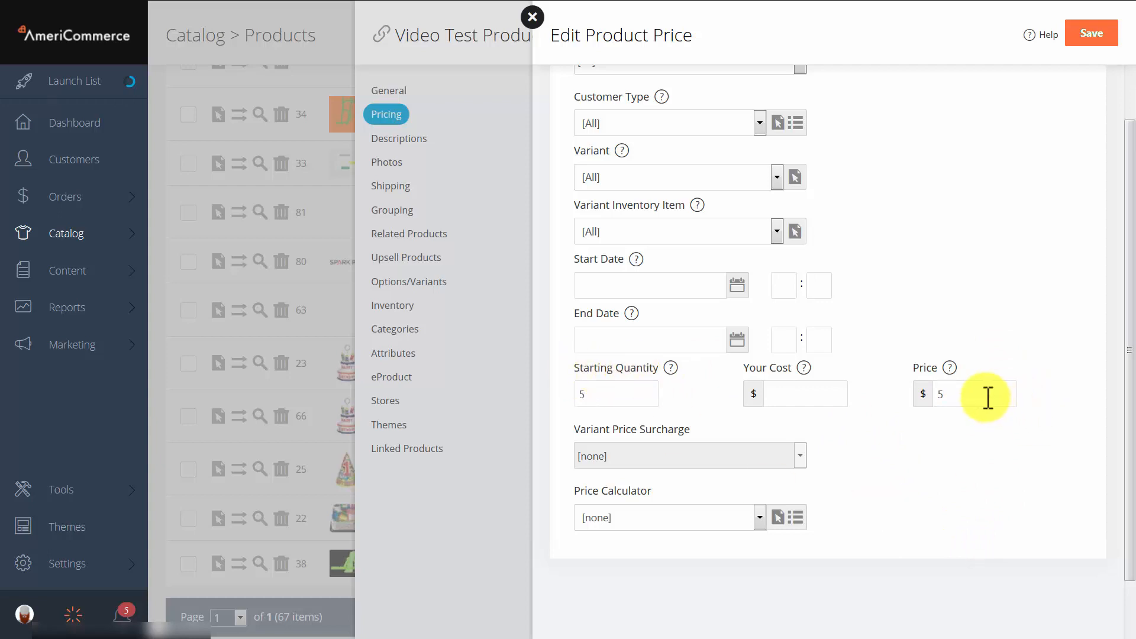
{"action": "scroll", "coordinate": [966, 428], "scroll_direction": "down", "scroll_amount": 2}
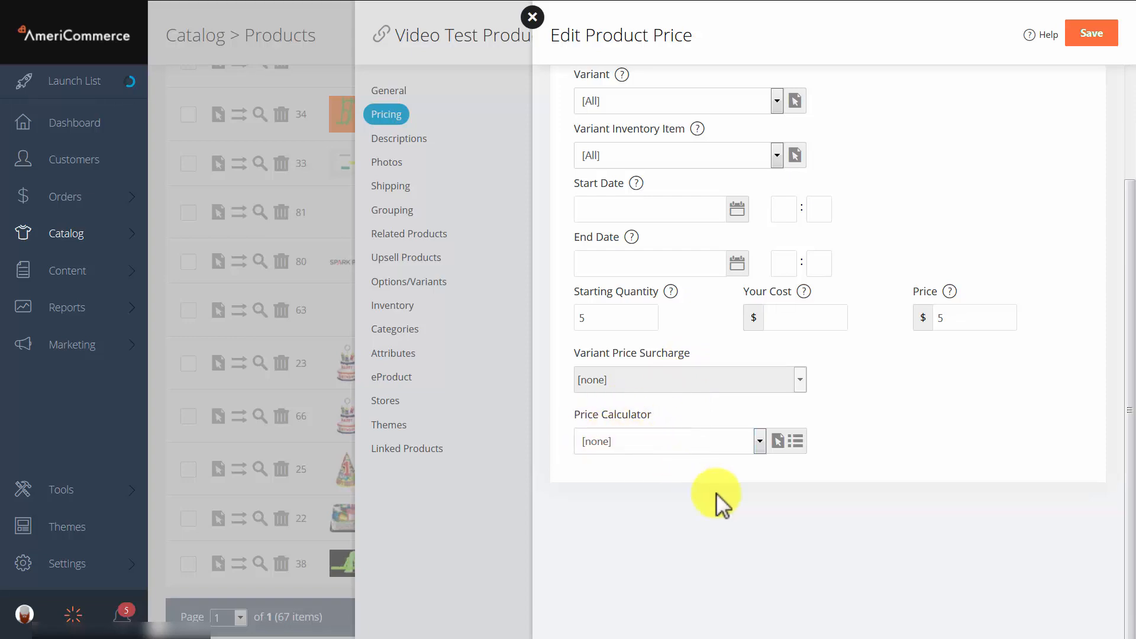
{"action": "scroll", "coordinate": [718, 500], "scroll_direction": "up", "scroll_amount": 3}
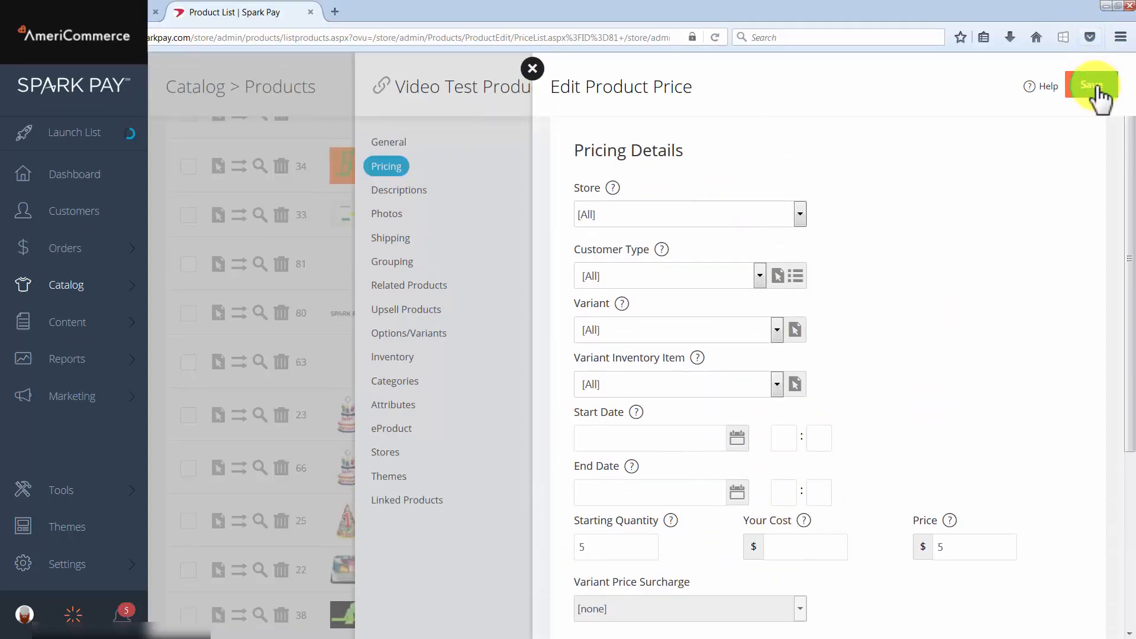
{"action": "left_click", "coordinate": [1091, 40]}
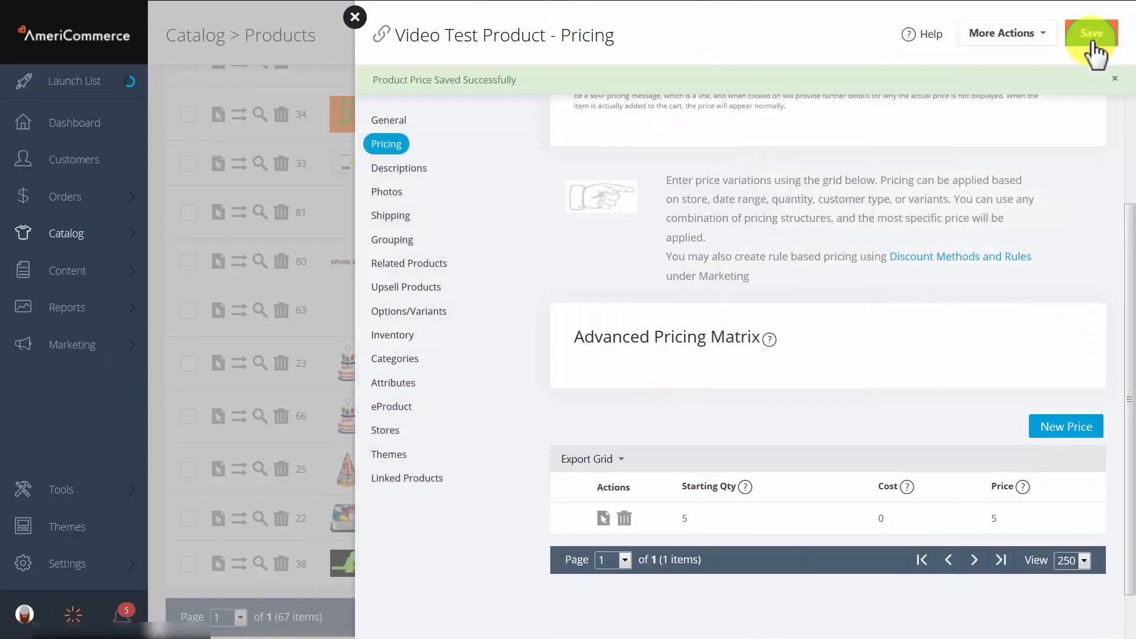
{"action": "scroll", "coordinate": [876, 337], "scroll_direction": "up", "scroll_amount": 4}
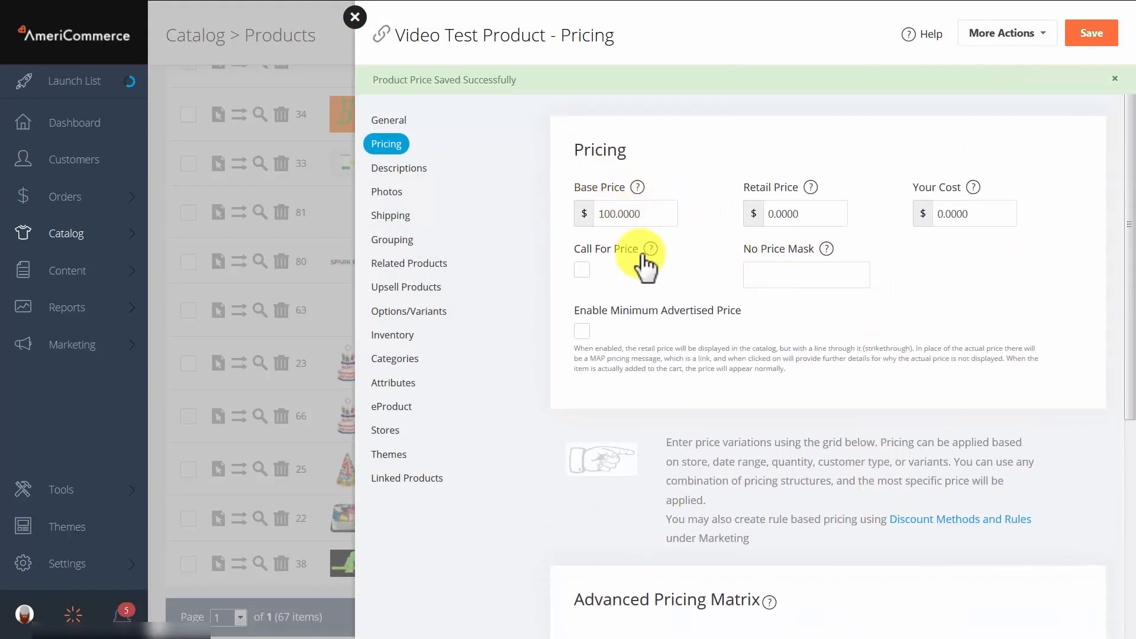
{"action": "scroll", "coordinate": [708, 322], "scroll_direction": "down", "scroll_amount": 5}
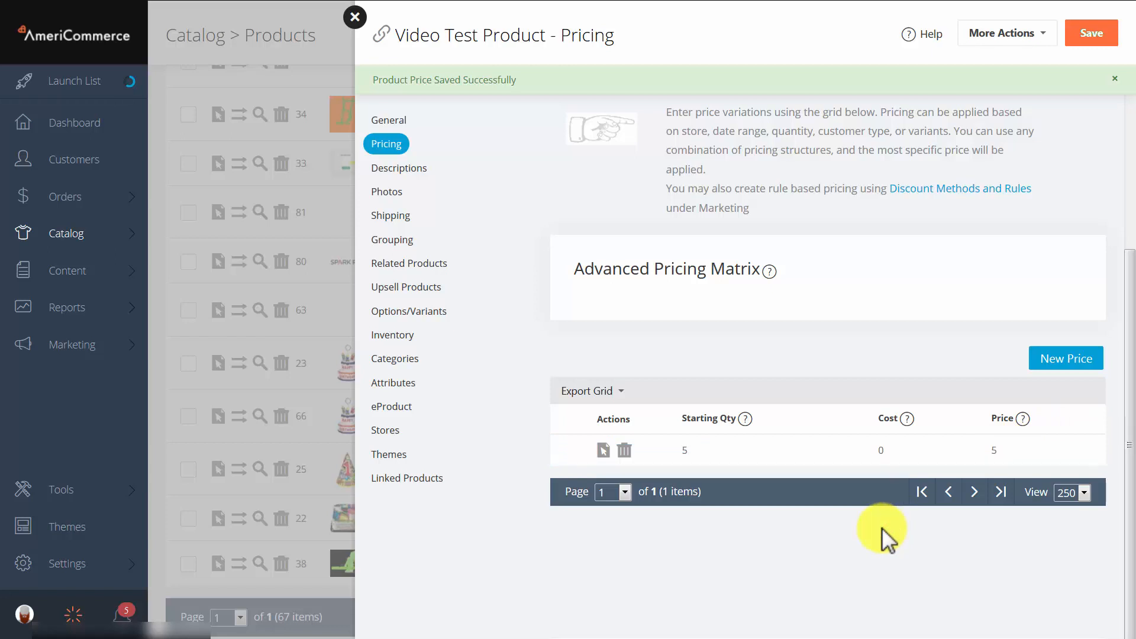
Open the full features overview from the catalog's Power Features.
{"action": "left_click", "coordinate": [74, 237]}
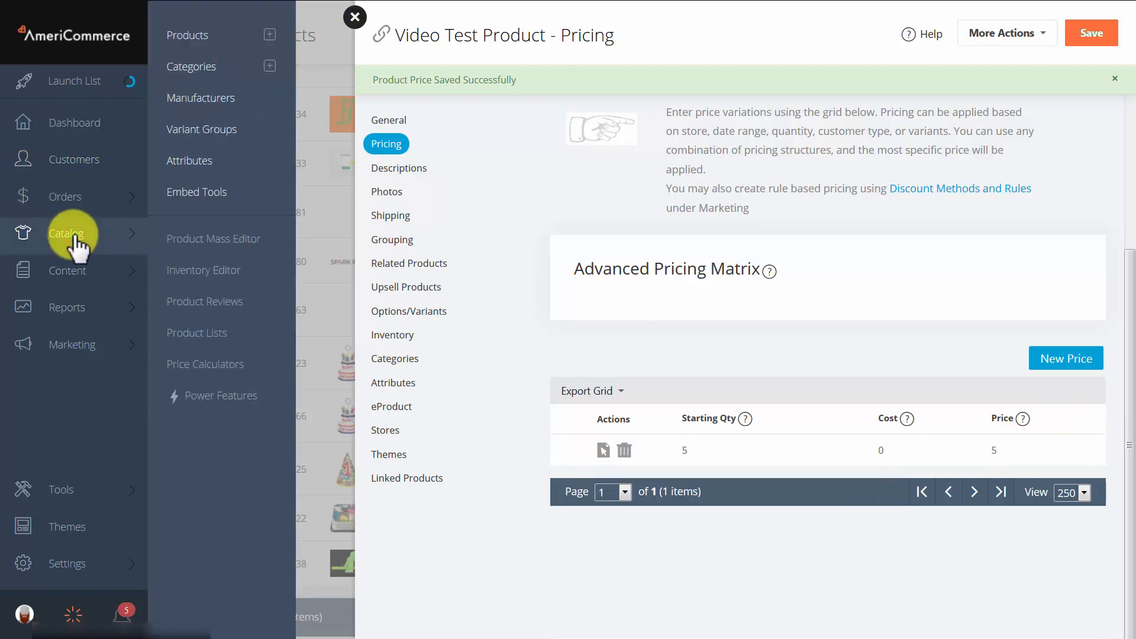
{"action": "left_click", "coordinate": [219, 397]}
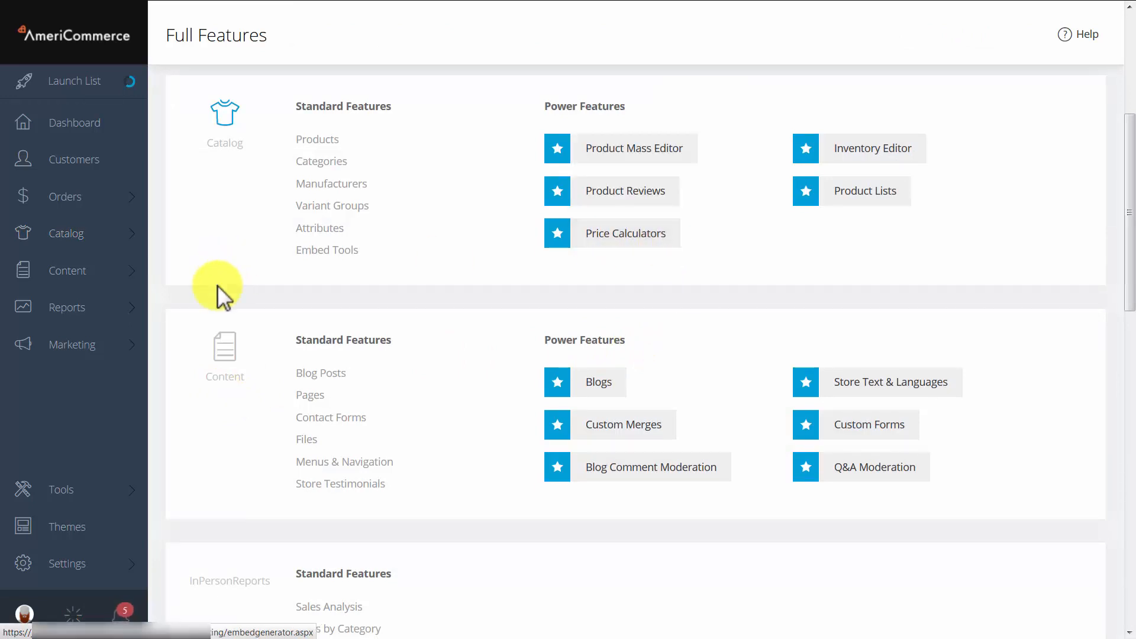
{"action": "left_click", "coordinate": [84, 244]}
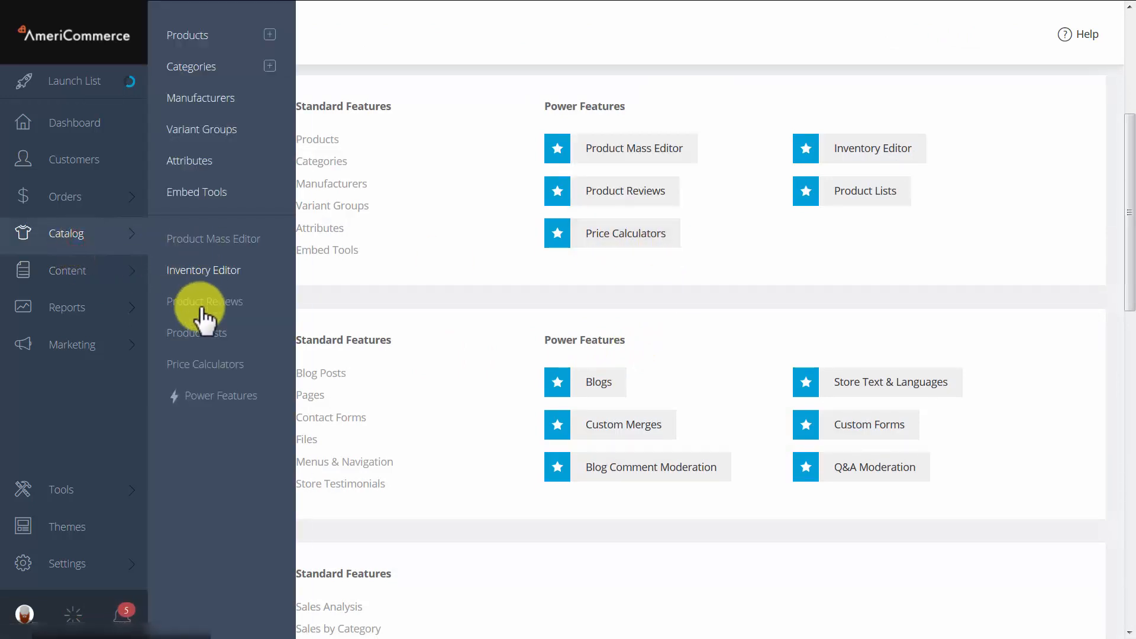
Toggle the favorite star of the Price Calculators feature off and back on.
{"action": "left_click", "coordinate": [558, 233]}
{"action": "left_click", "coordinate": [558, 233]}
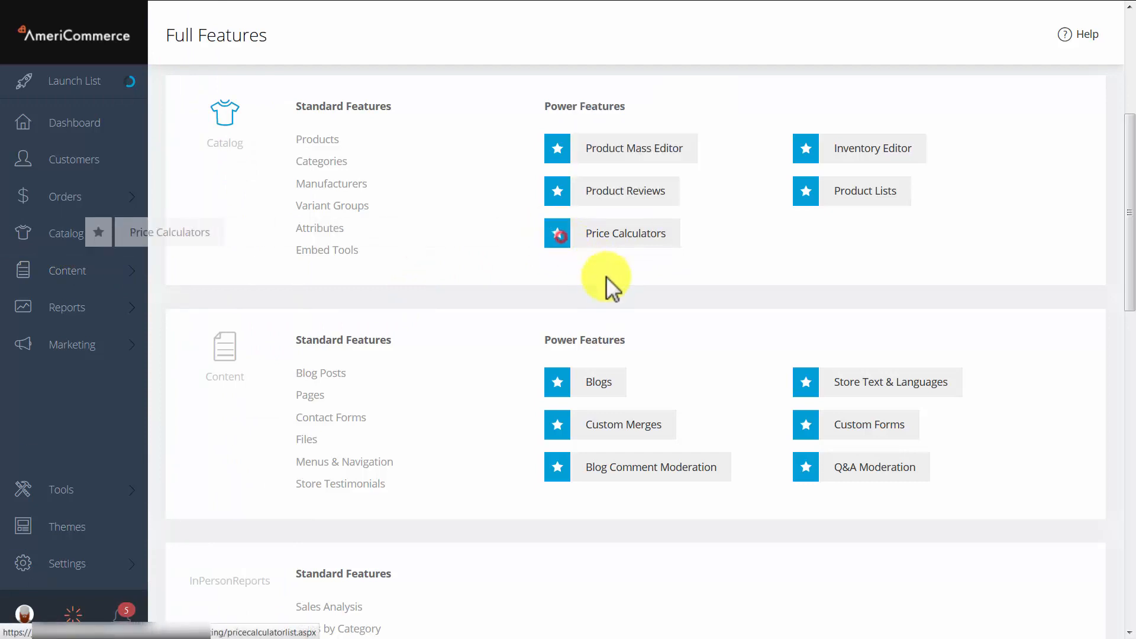
{"action": "left_click", "coordinate": [82, 233]}
{"action": "left_click", "coordinate": [465, 236]}
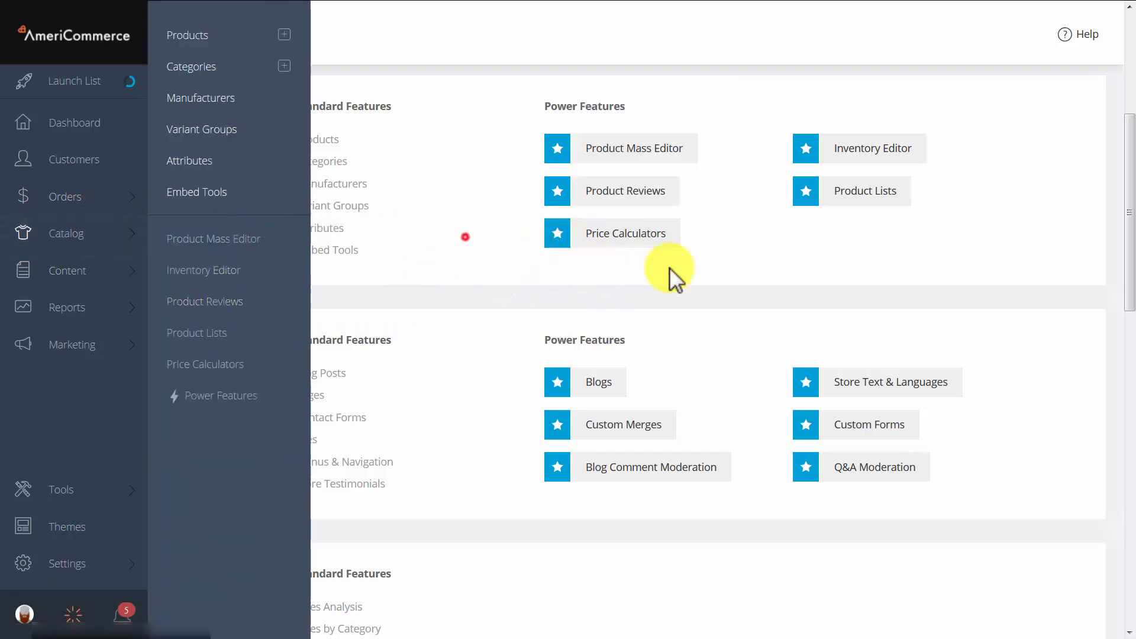
Open the Price Calculators feature and start a new calculator named "Video Test".
{"action": "left_click", "coordinate": [626, 234]}
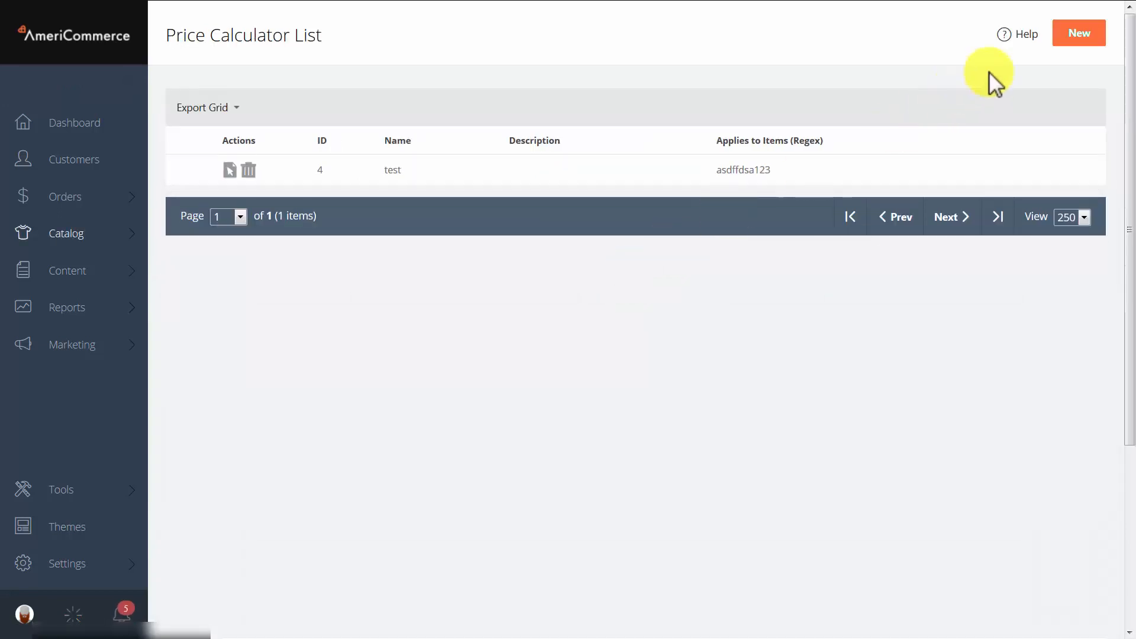
{"action": "left_click", "coordinate": [1078, 36]}
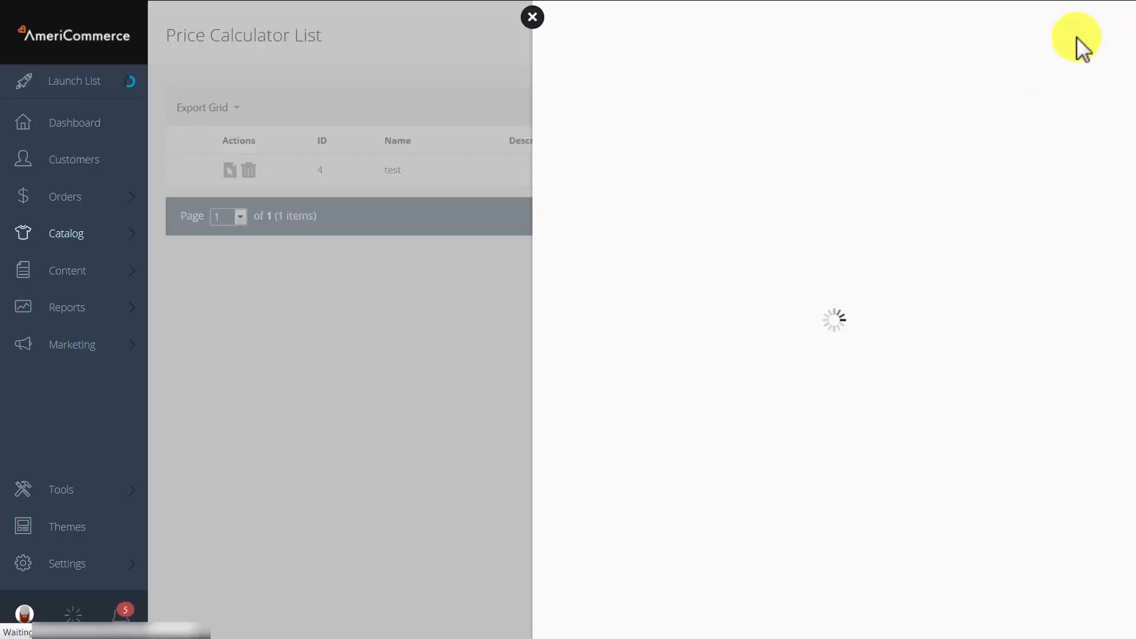
{"action": "left_click", "coordinate": [613, 176]}
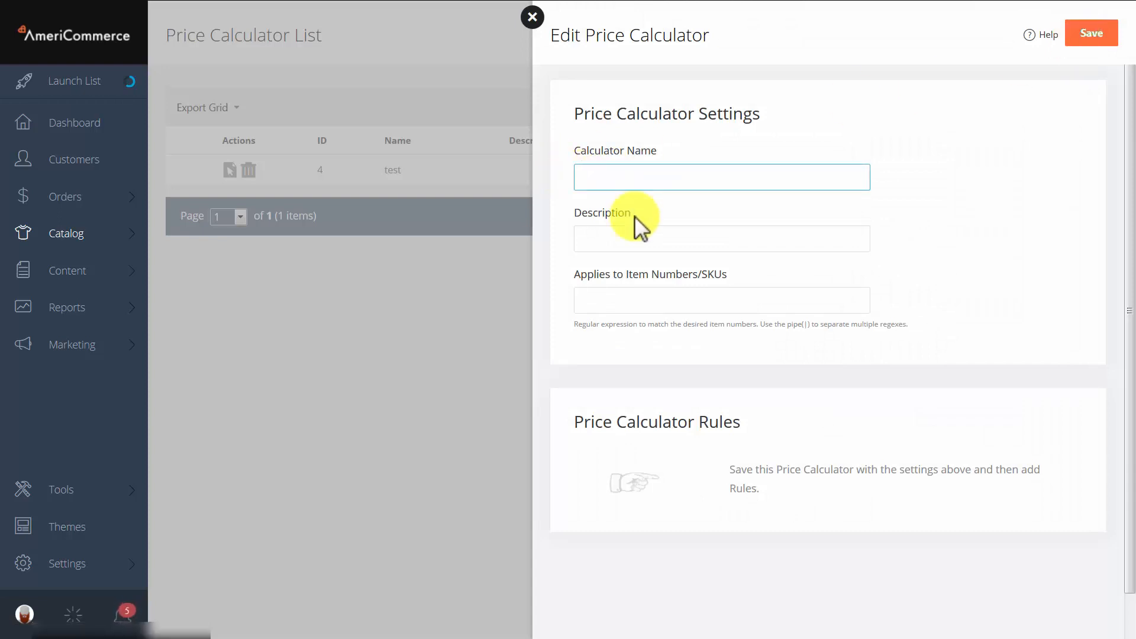
{"action": "type", "text": "Video Test"}
{"action": "left_click", "coordinate": [708, 208]}
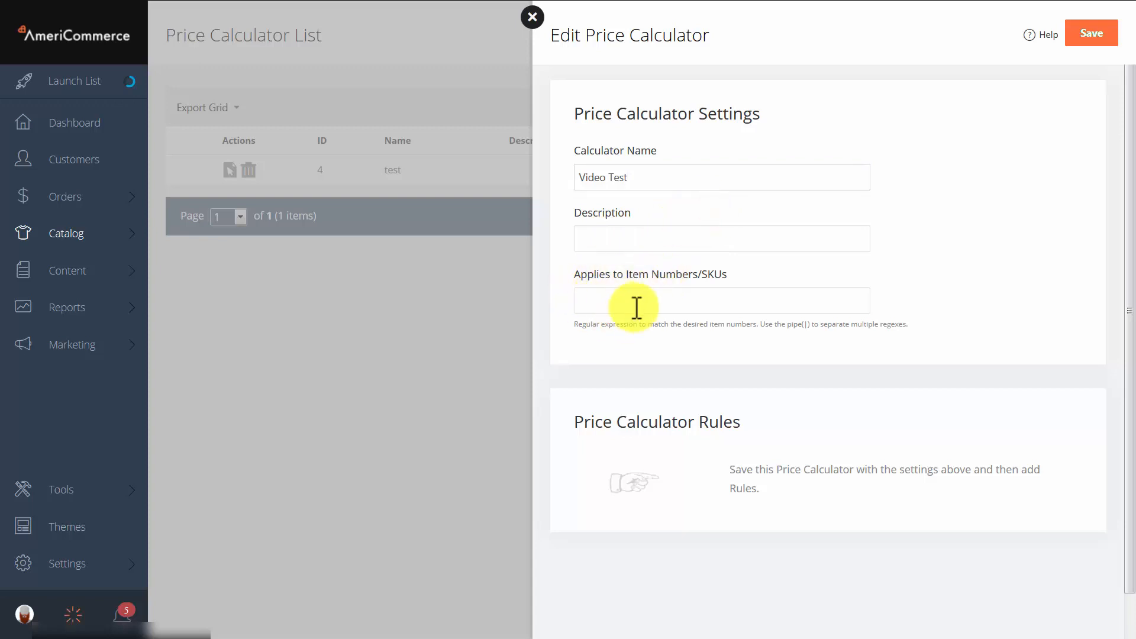
Set the calculator to apply to item numbers matching the regex \bvideo\b and save it.
{"action": "left_click", "coordinate": [703, 301]}
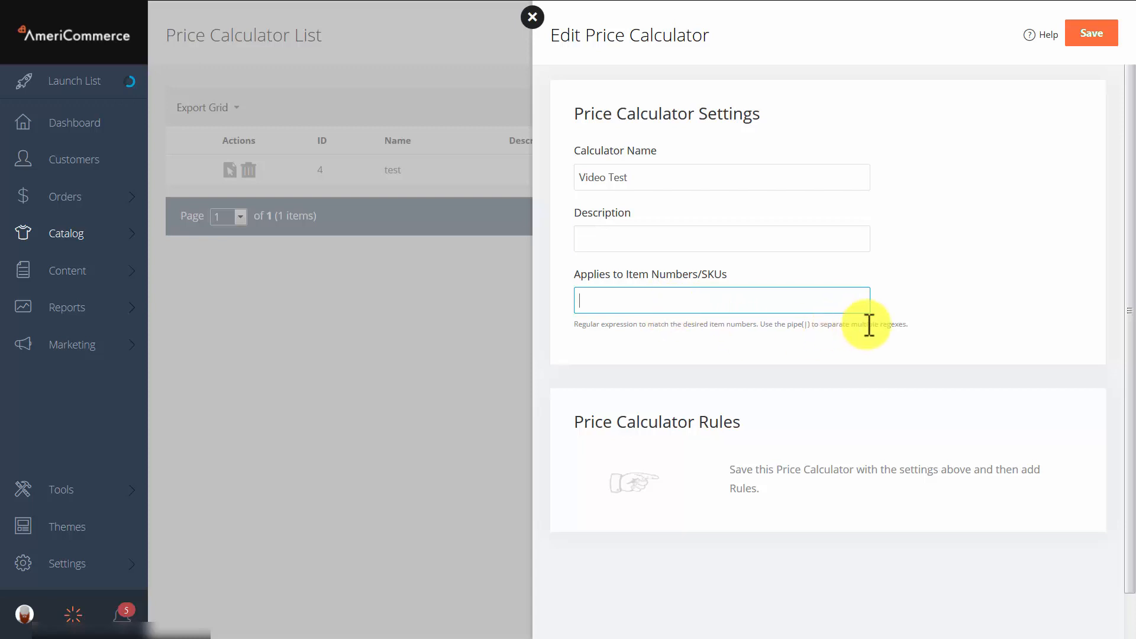
{"action": "left_click", "coordinate": [950, 263]}
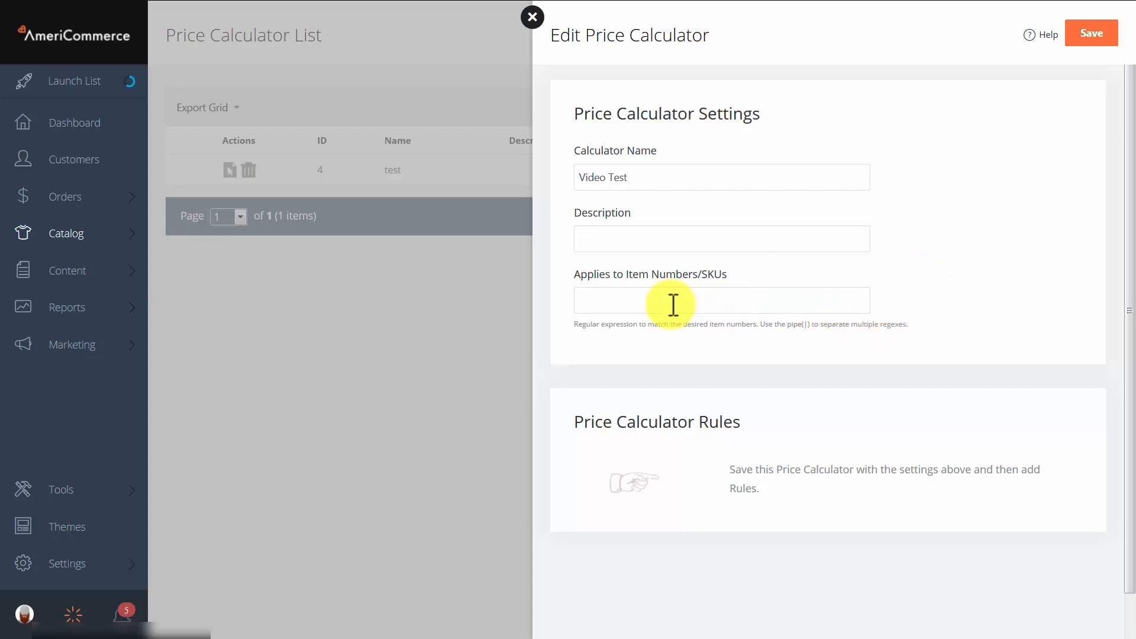
{"action": "left_click", "coordinate": [640, 303]}
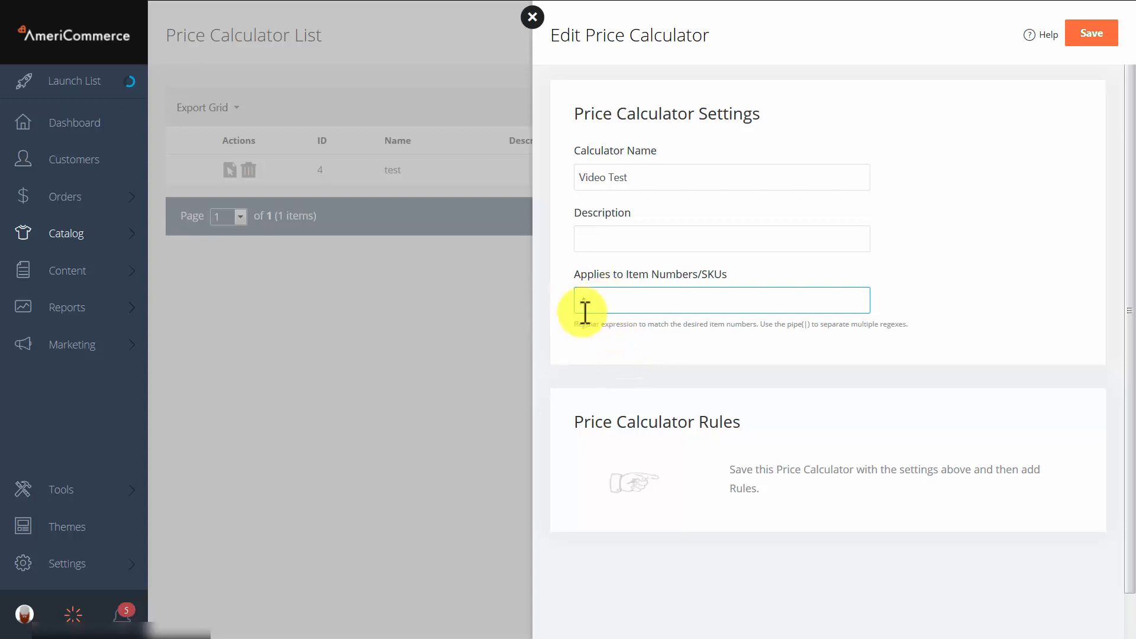
{"action": "left_click_drag", "start_coordinate": [598, 305], "coordinate": [575, 305]}
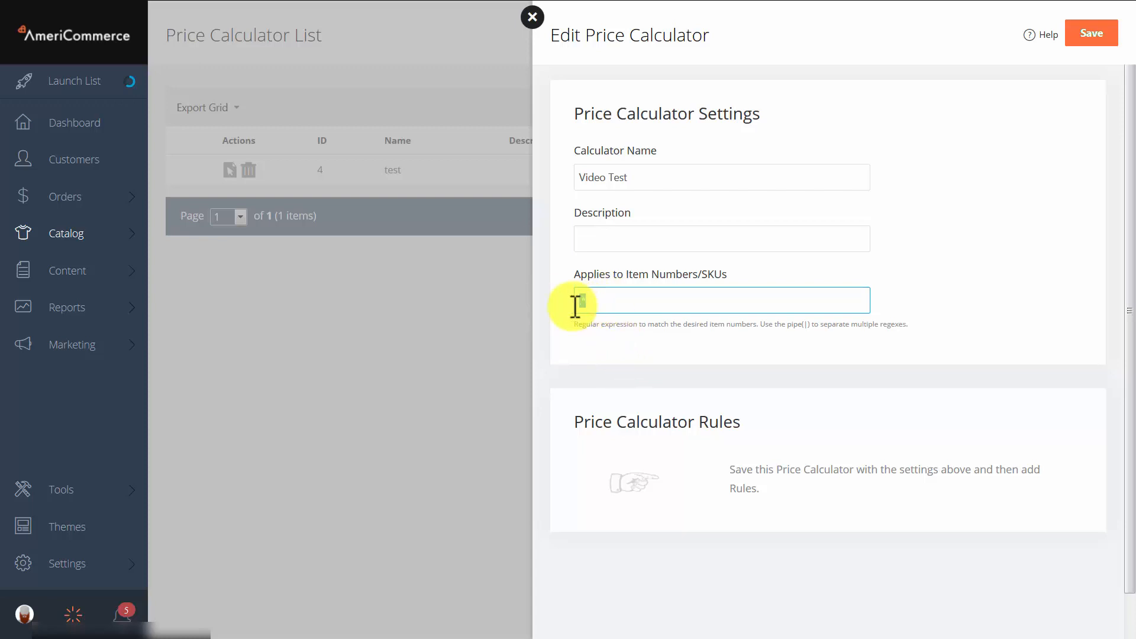
{"action": "key", "text": "BackSpace"}
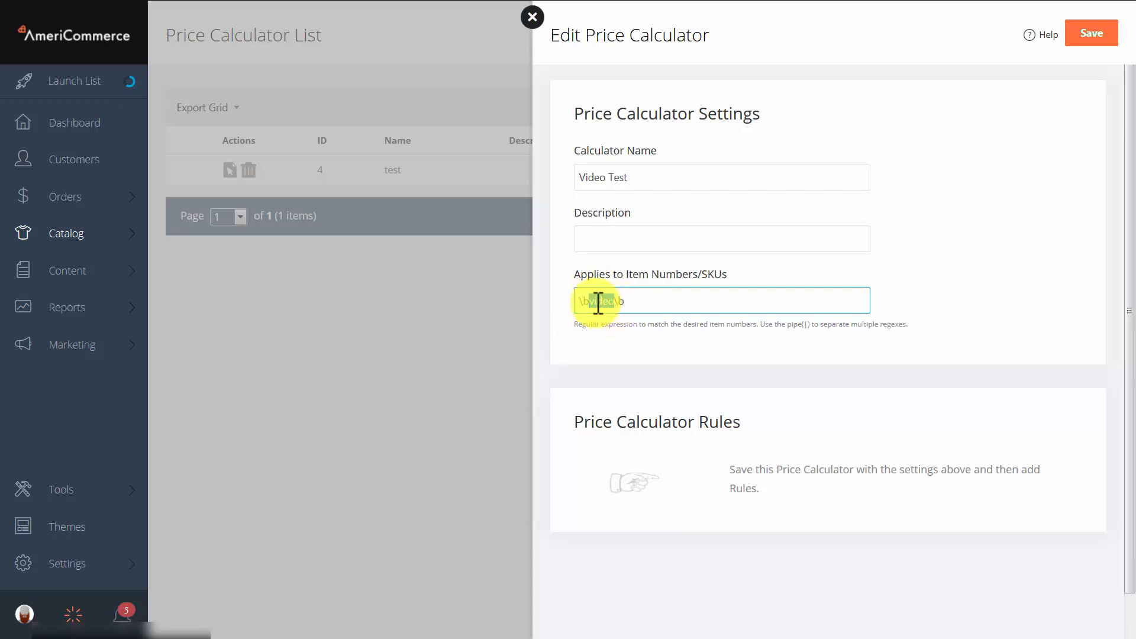
{"action": "left_click", "coordinate": [728, 300]}
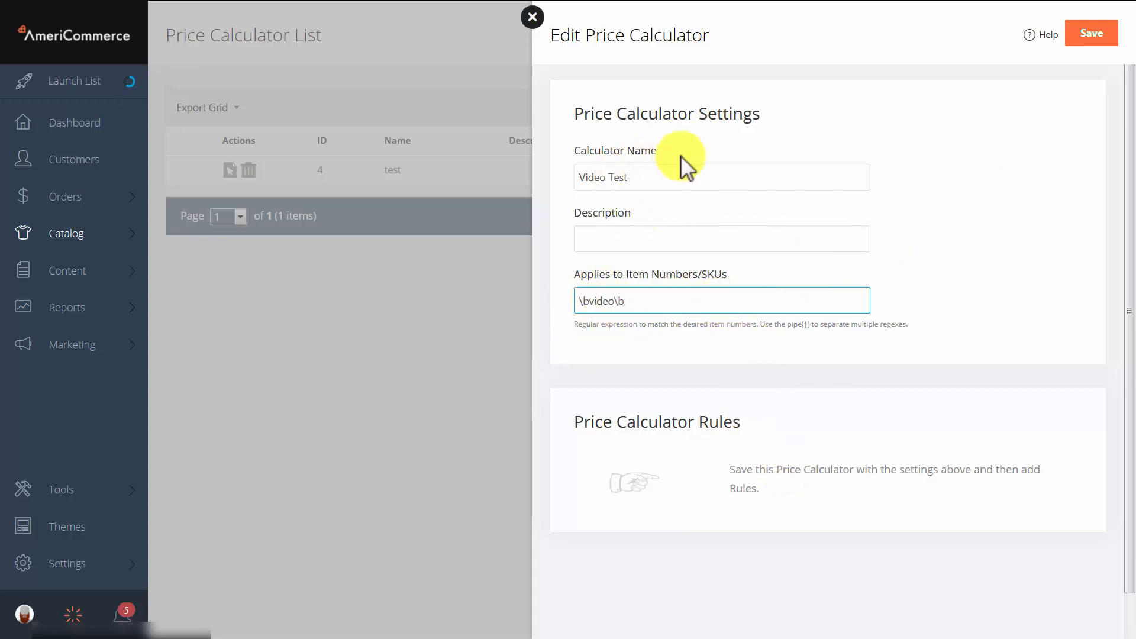
{"action": "left_click", "coordinate": [1090, 34]}
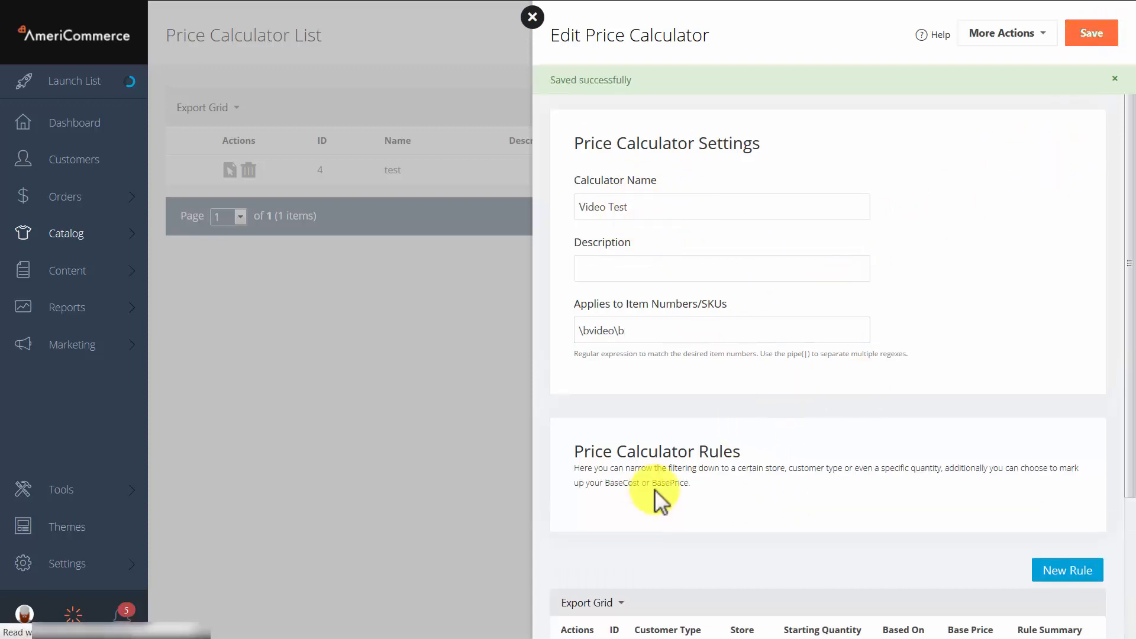
Start a new calculator rule, check its customer type and store options, and set the starting quantity to 1.
{"action": "scroll", "coordinate": [668, 459], "scroll_direction": "down", "scroll_amount": 3}
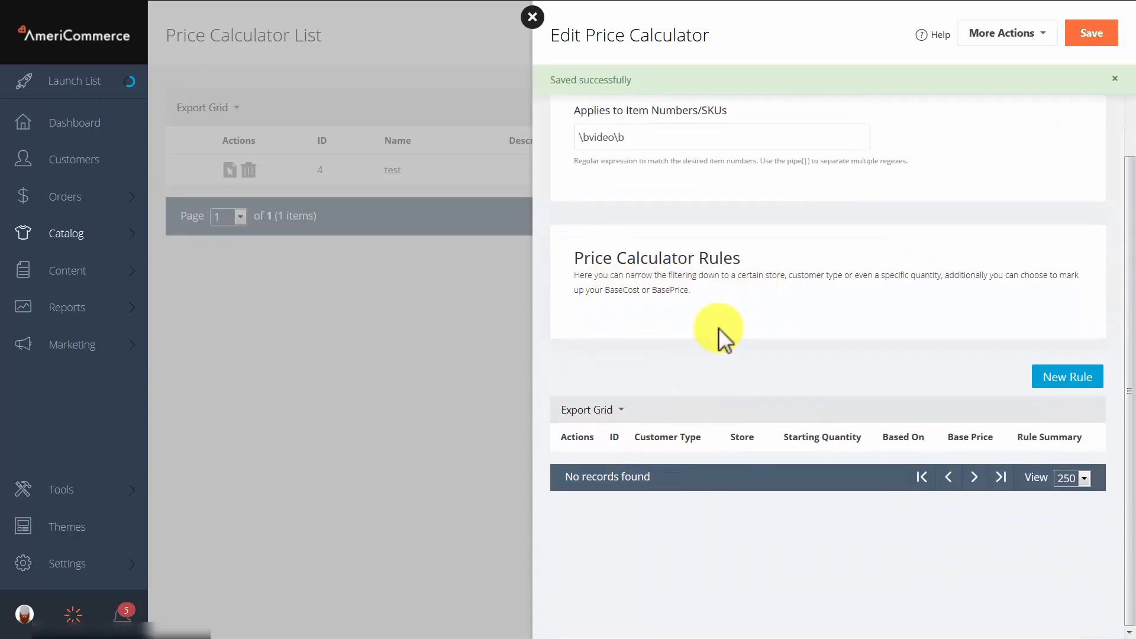
{"action": "left_click", "coordinate": [1057, 382]}
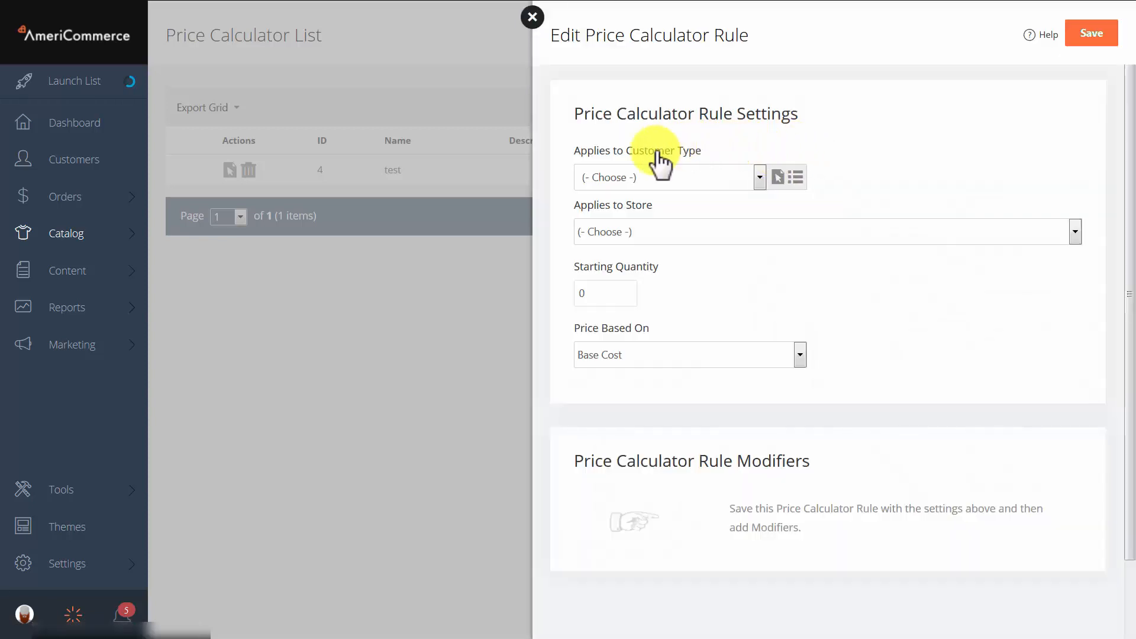
{"action": "left_click", "coordinate": [644, 178]}
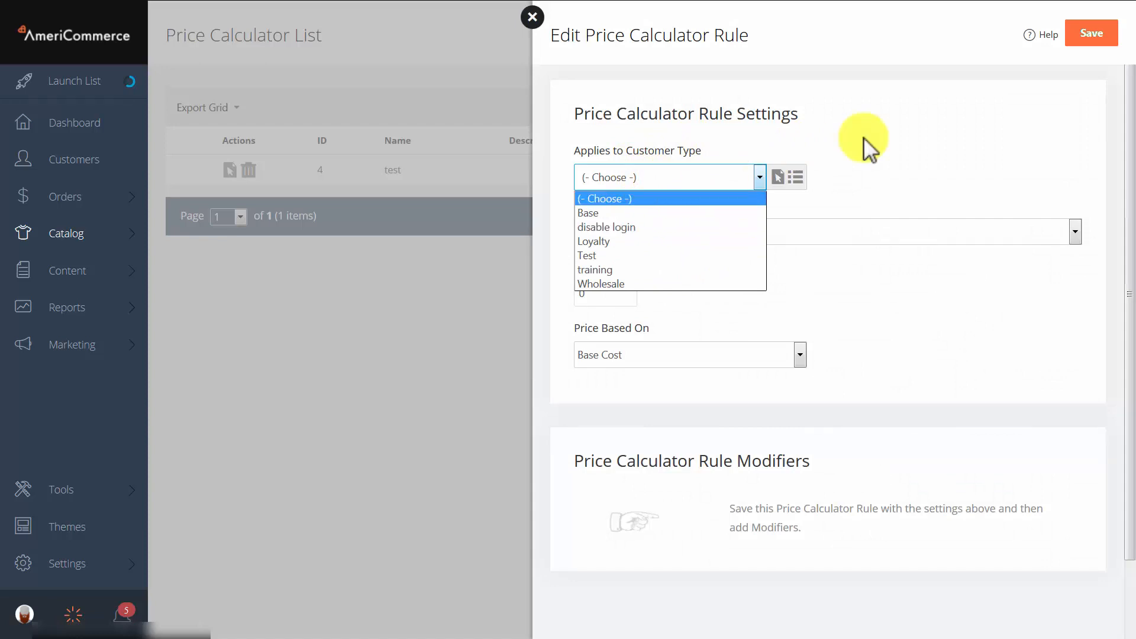
{"action": "left_click", "coordinate": [889, 156]}
{"action": "left_click", "coordinate": [675, 232]}
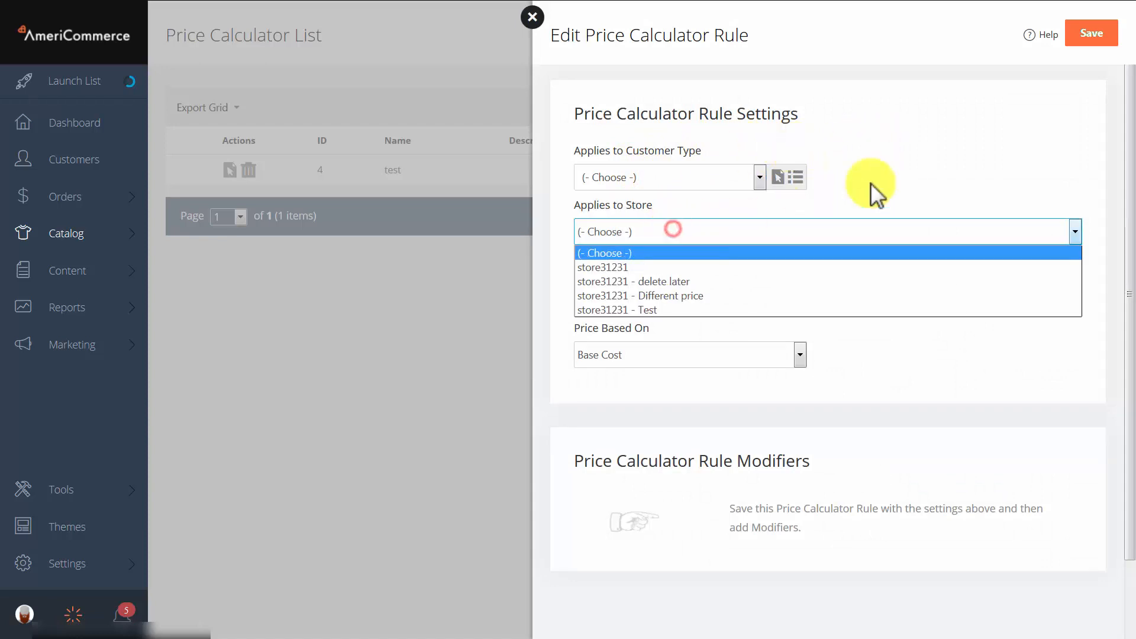
{"action": "left_click", "coordinate": [942, 141]}
{"action": "left_click_drag", "start_coordinate": [620, 298], "coordinate": [555, 298]}
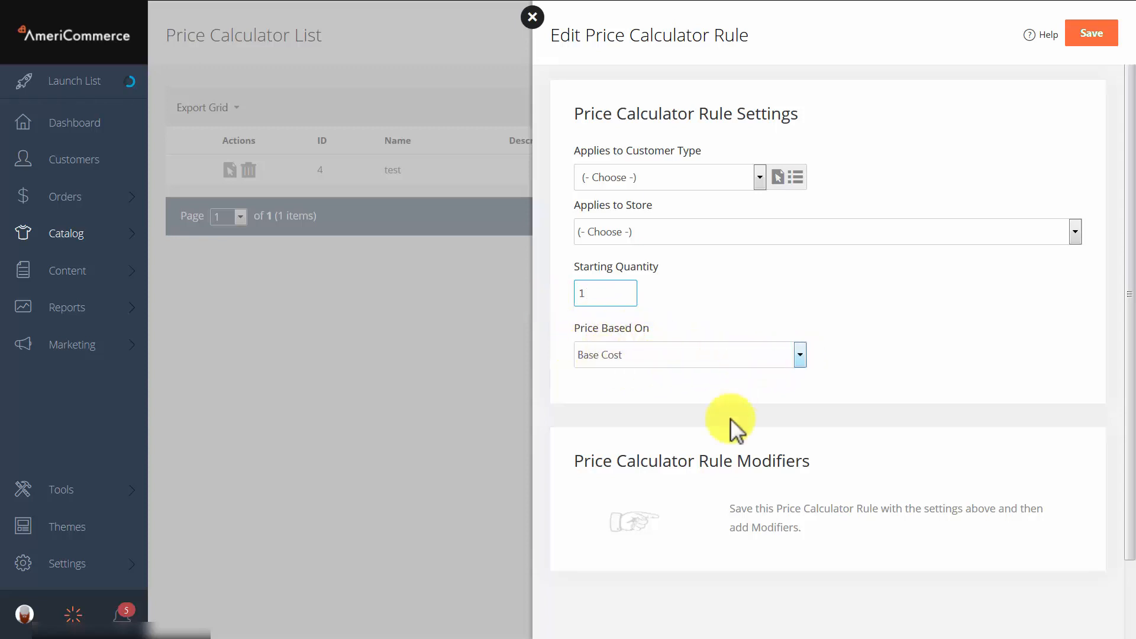
Base the rule's price on Base Price after trying Specified Base Price, and save the rule.
{"action": "left_click", "coordinate": [800, 355]}
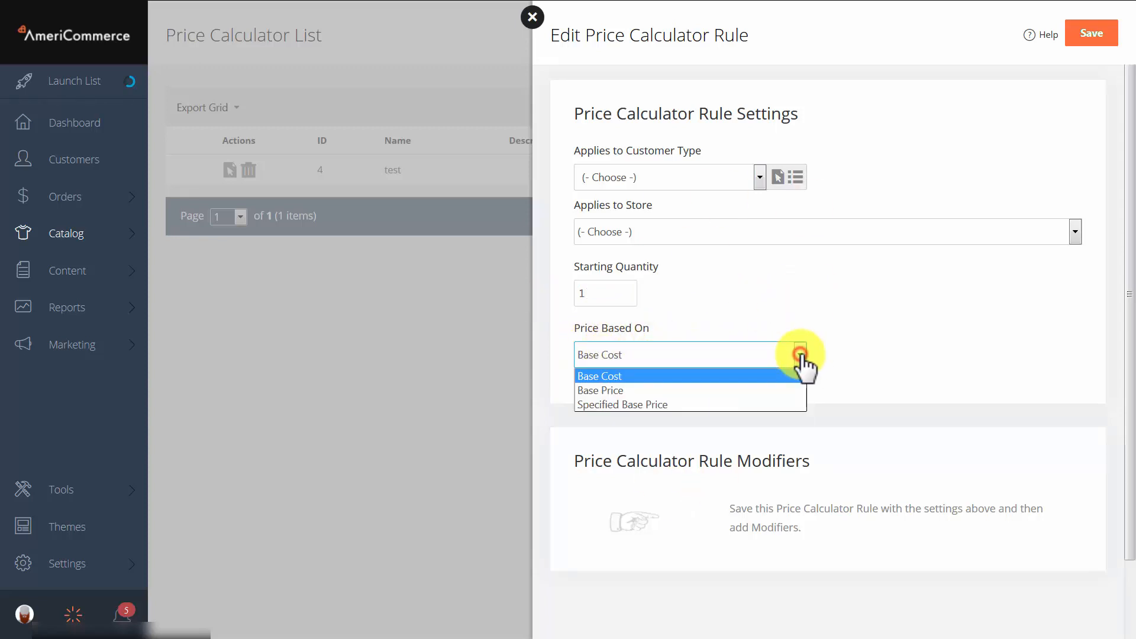
{"action": "left_click", "coordinate": [635, 405]}
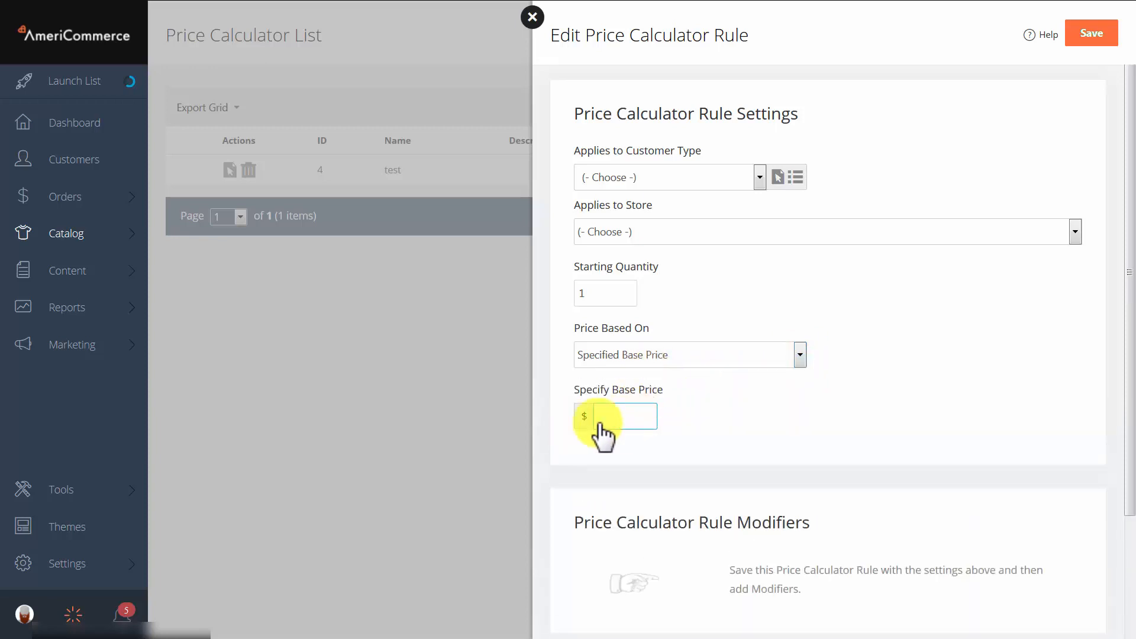
{"action": "left_click", "coordinate": [663, 358]}
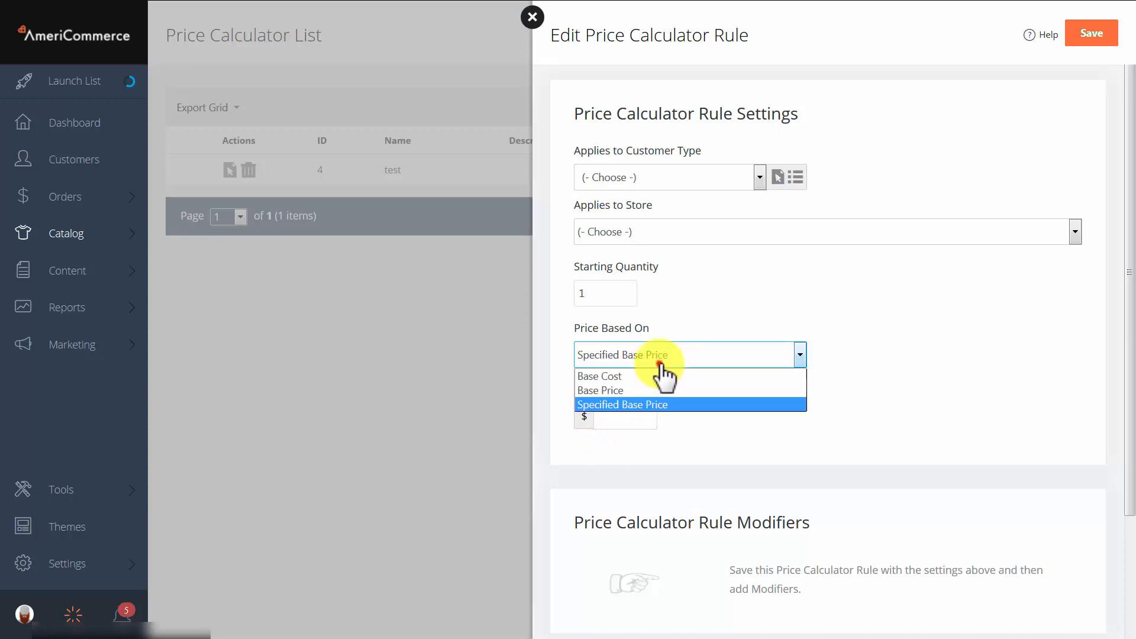
{"action": "left_click", "coordinate": [621, 390]}
{"action": "left_click", "coordinate": [890, 392]}
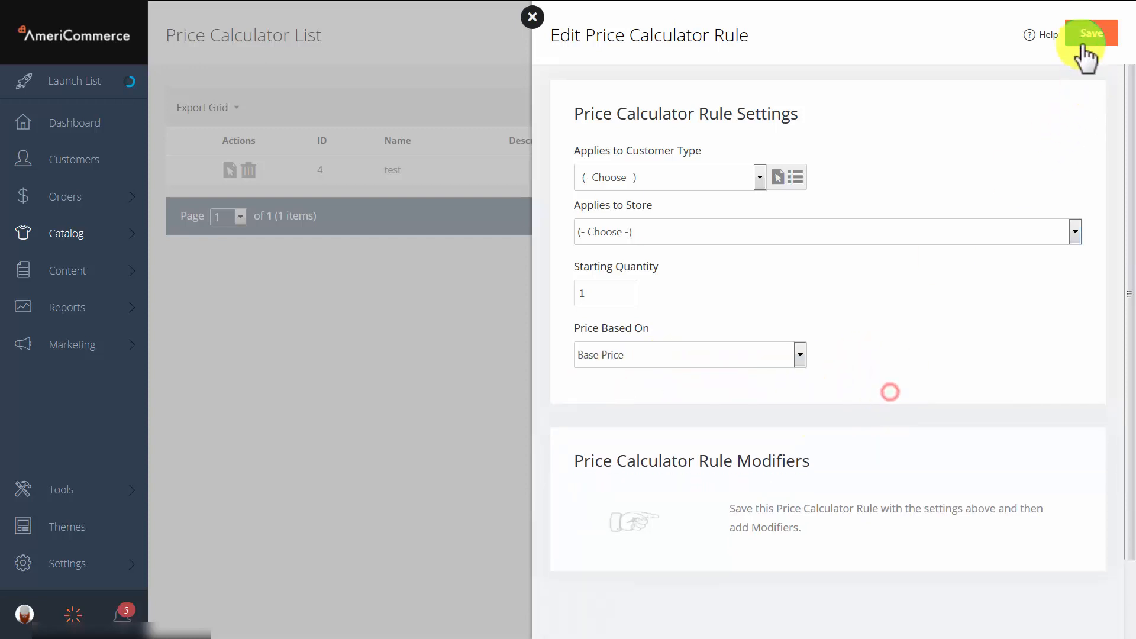
{"action": "left_click", "coordinate": [1088, 37]}
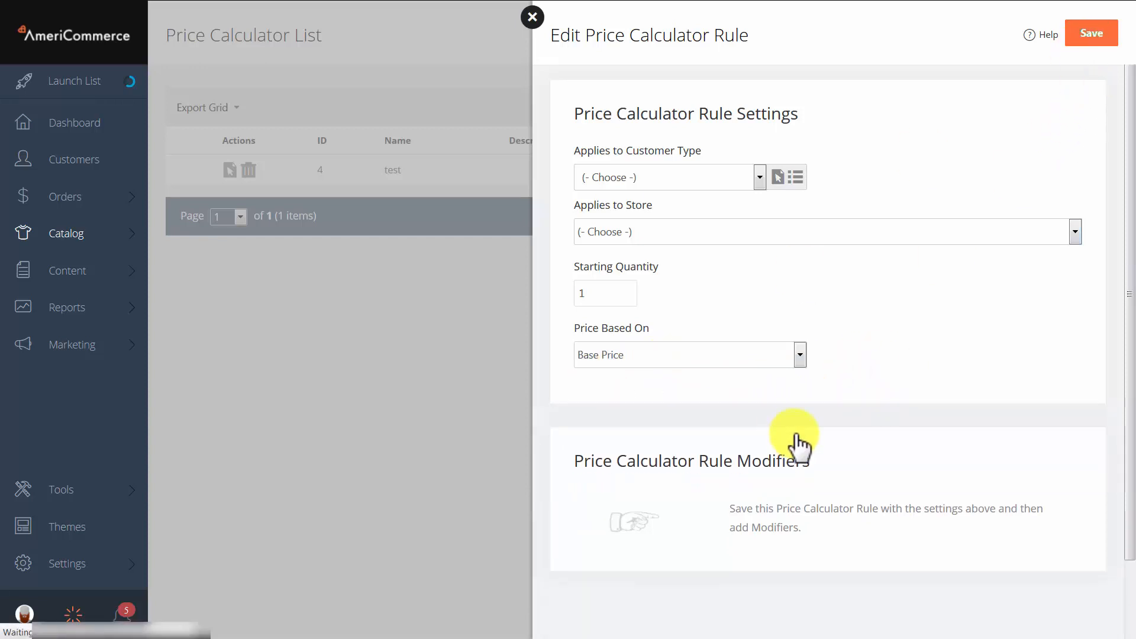
Start a new modifier for the rule that modifies the price by adding 50.
{"action": "scroll", "coordinate": [752, 272], "scroll_direction": "down", "scroll_amount": 3}
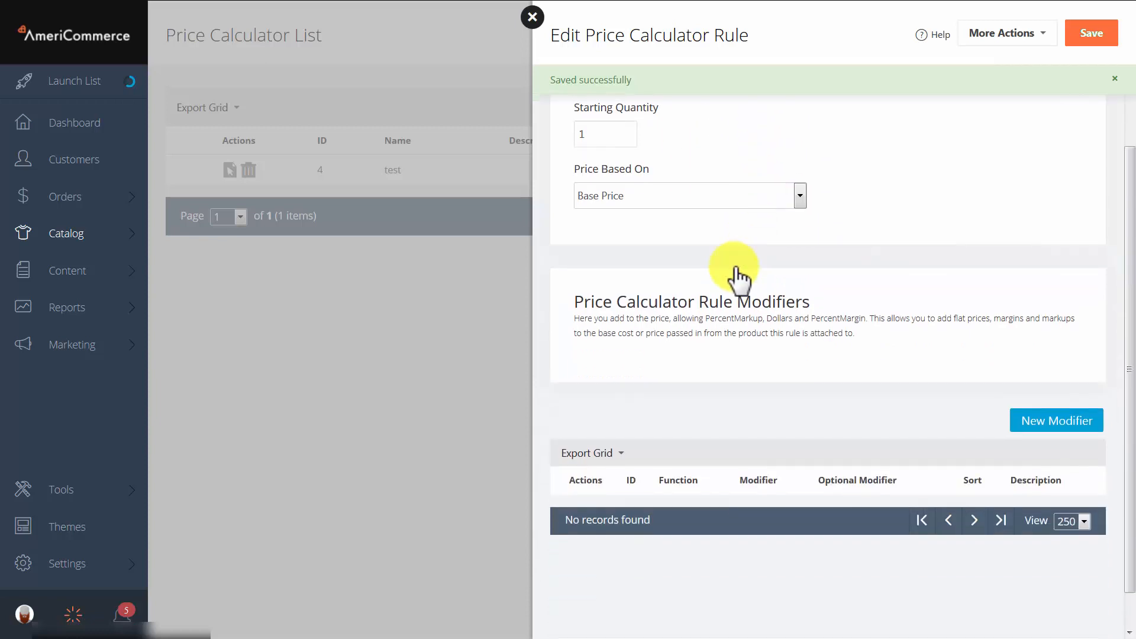
{"action": "left_click", "coordinate": [1060, 422]}
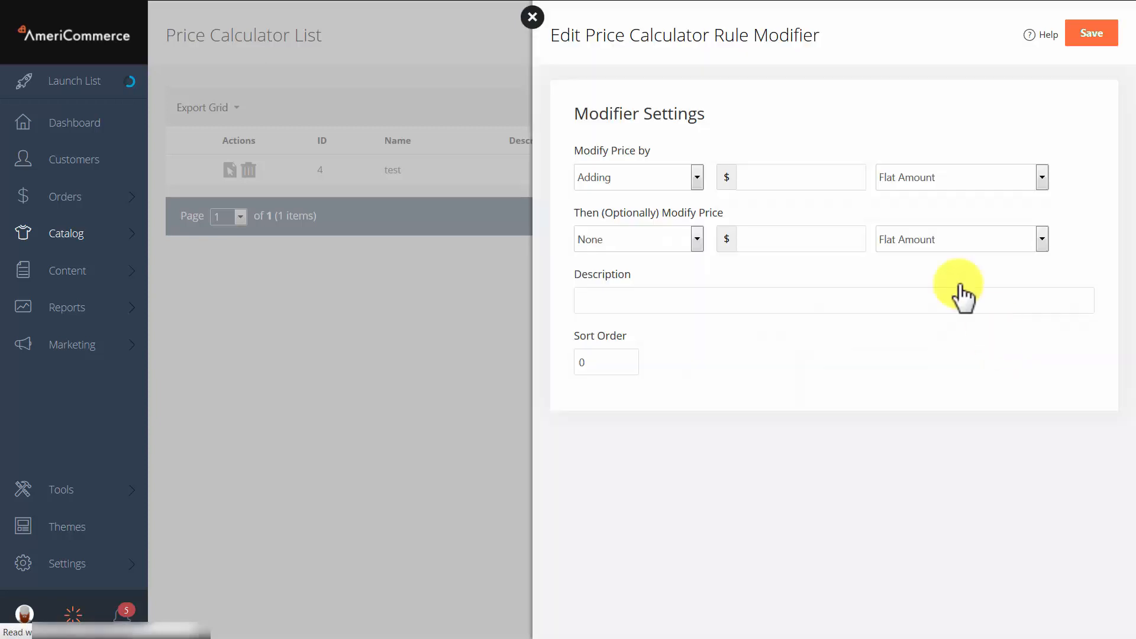
{"action": "left_click", "coordinate": [658, 186]}
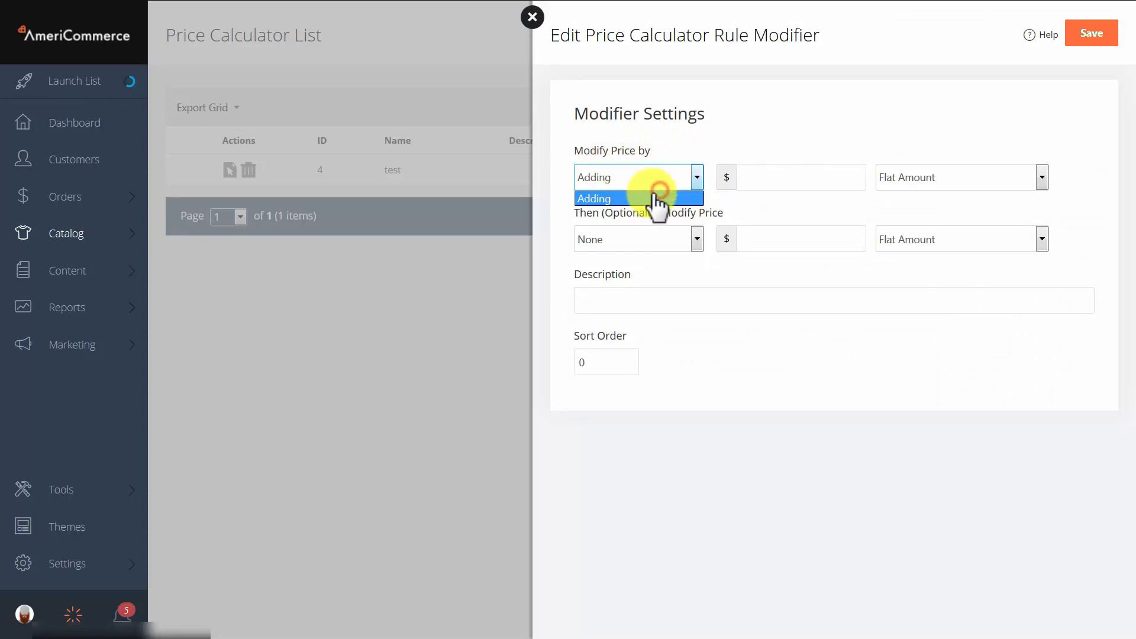
{"action": "left_click", "coordinate": [659, 199]}
{"action": "left_click", "coordinate": [659, 185]}
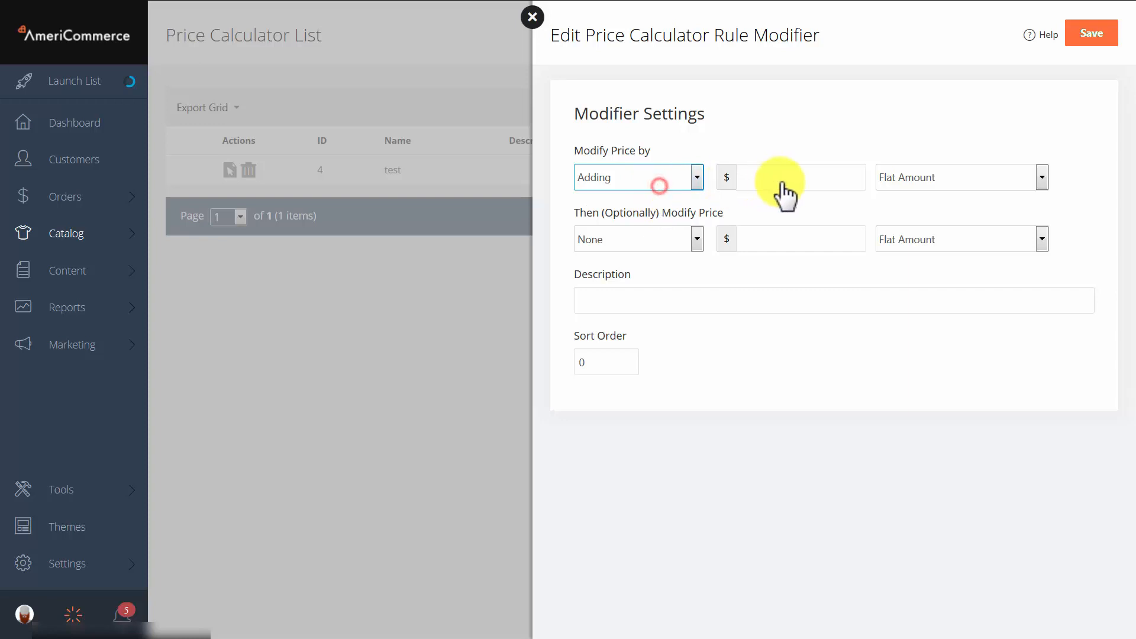
{"action": "left_click", "coordinate": [794, 127]}
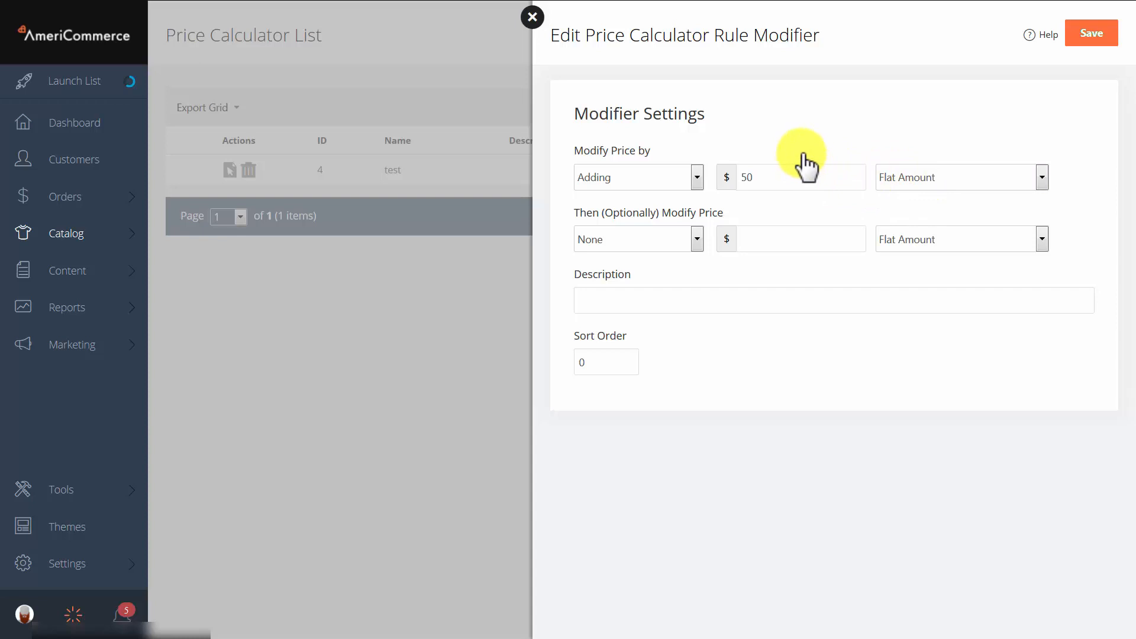
Change the modifier to a Percent Markup with a value of -50.
{"action": "left_click", "coordinate": [909, 177]}
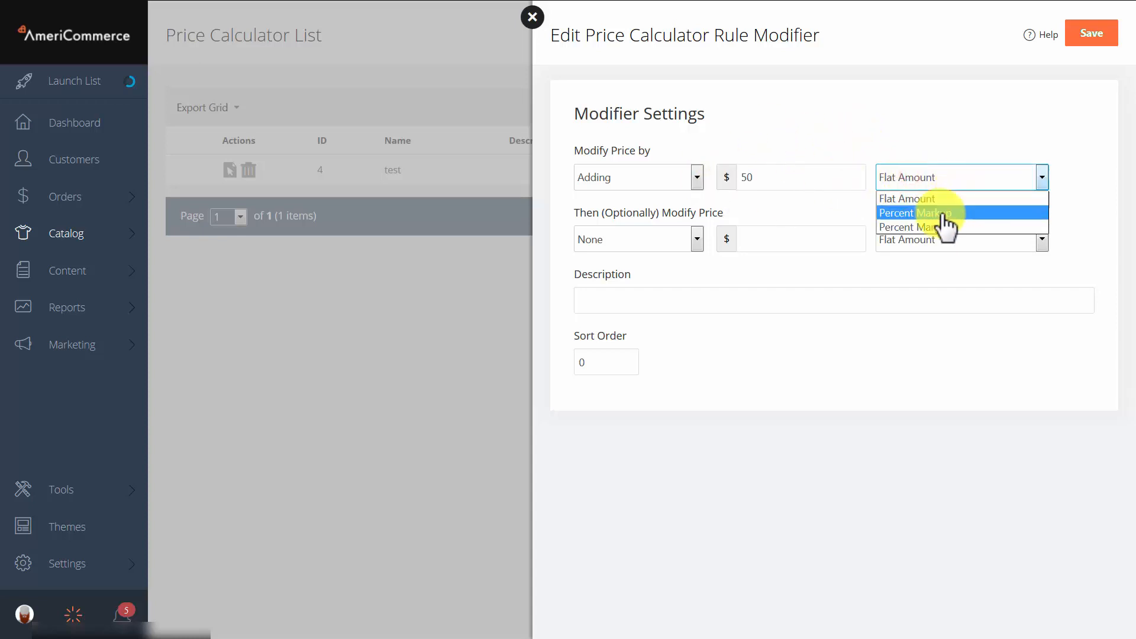
{"action": "left_click", "coordinate": [914, 213]}
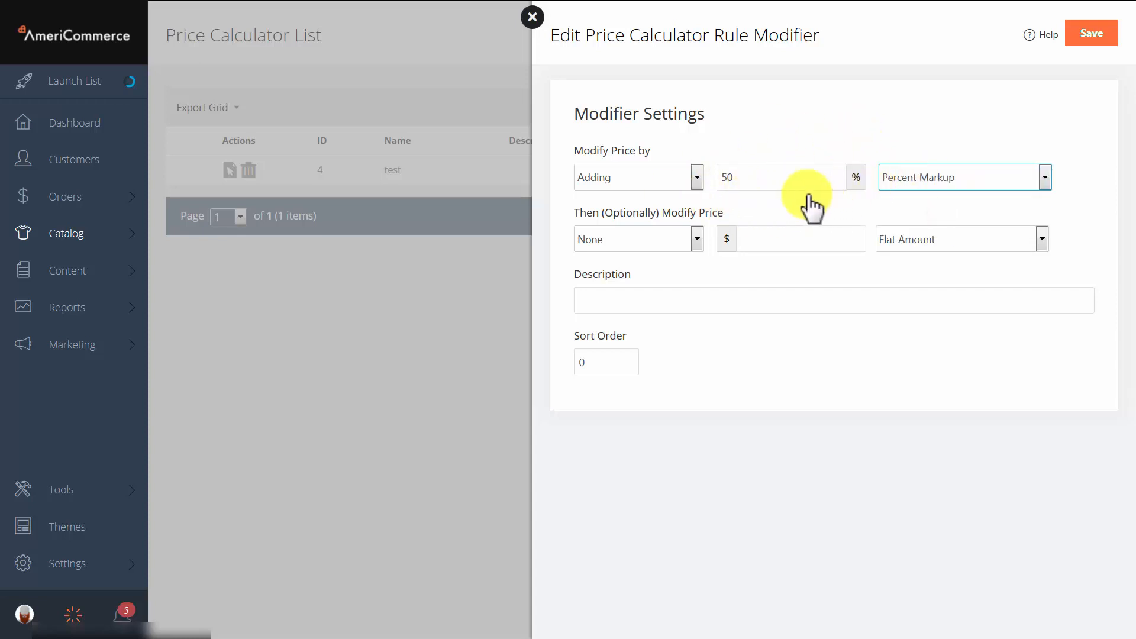
{"action": "left_click", "coordinate": [788, 176]}
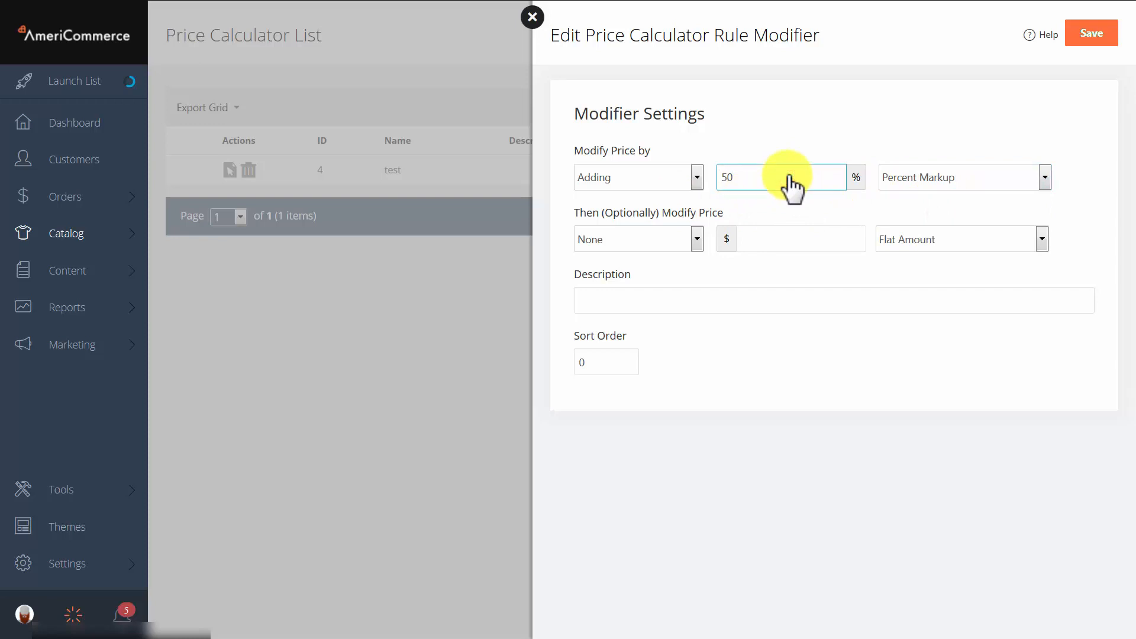
{"action": "type", "text": "-"}
{"action": "left_click", "coordinate": [793, 147]}
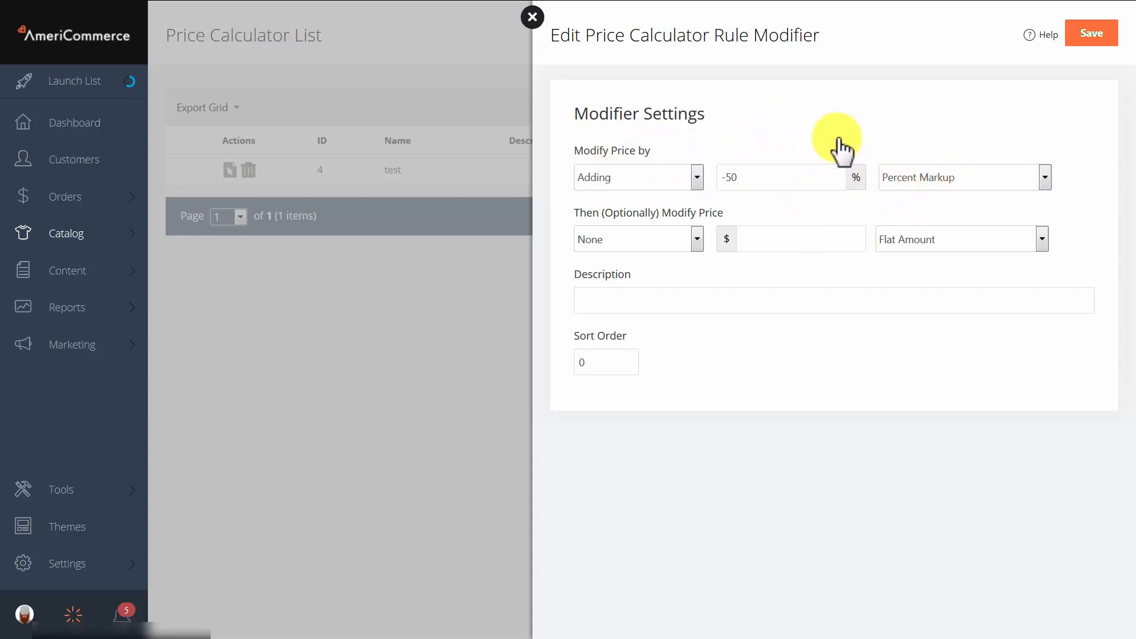
{"action": "left_click", "coordinate": [645, 239]}
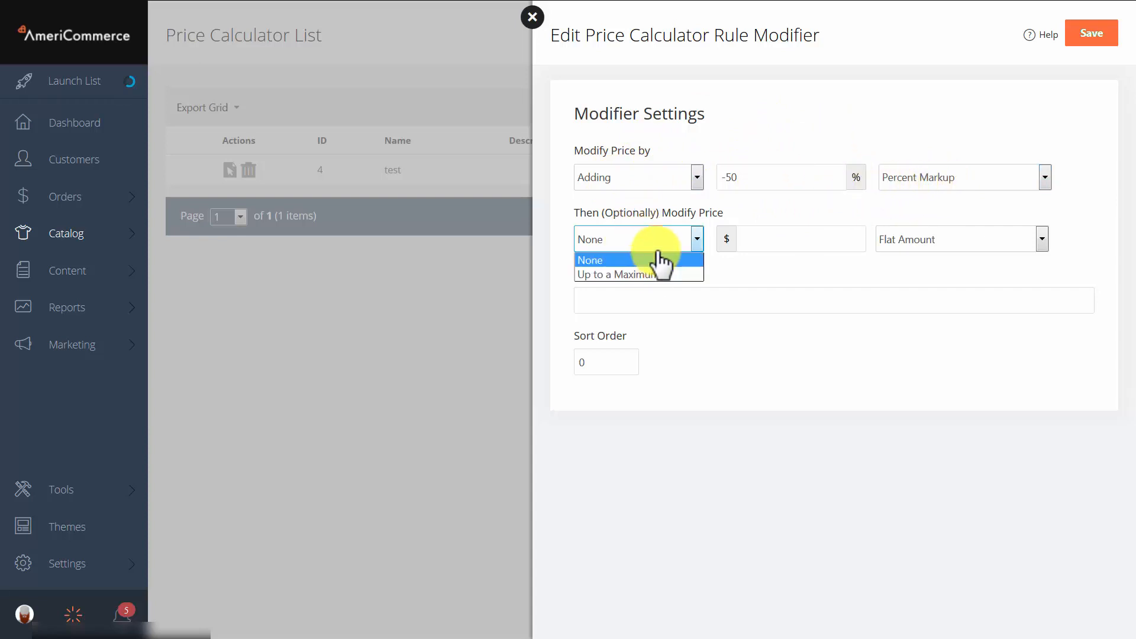
{"action": "left_click", "coordinate": [654, 271]}
{"action": "left_click", "coordinate": [636, 240]}
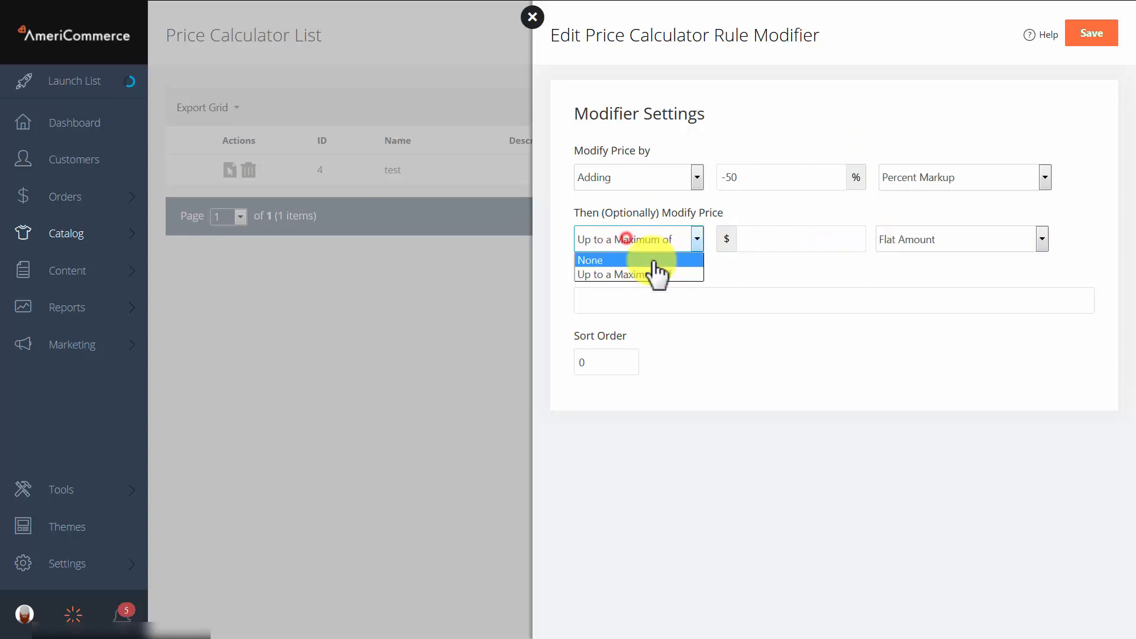
{"action": "left_click", "coordinate": [651, 258]}
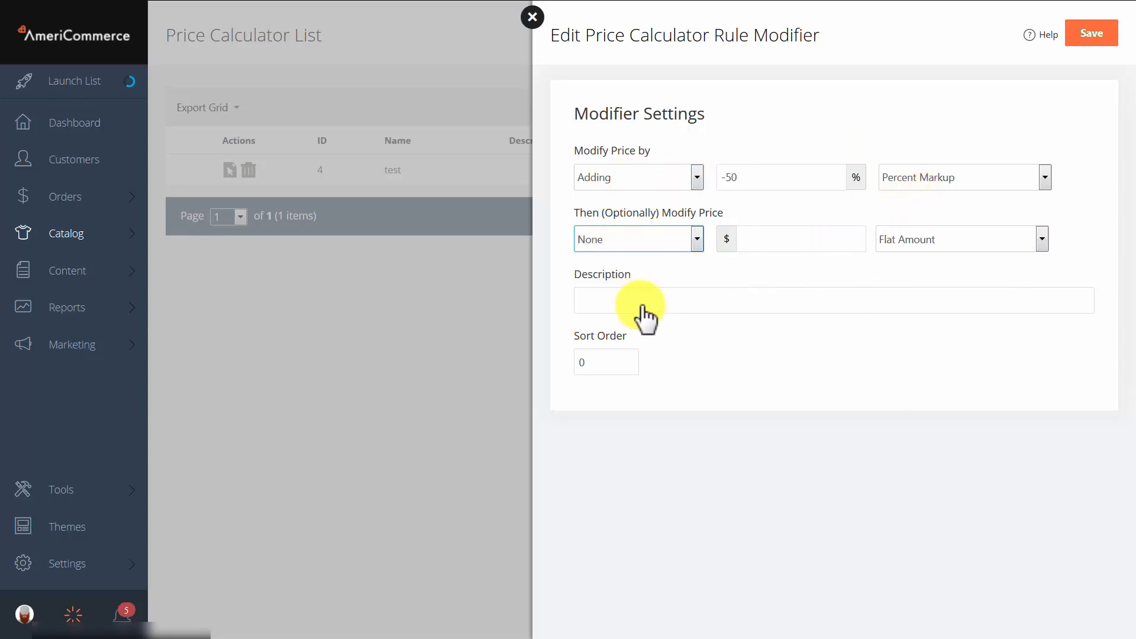
Save the modifier and the price calculator rule it belongs to.
{"action": "left_click", "coordinate": [1099, 36]}
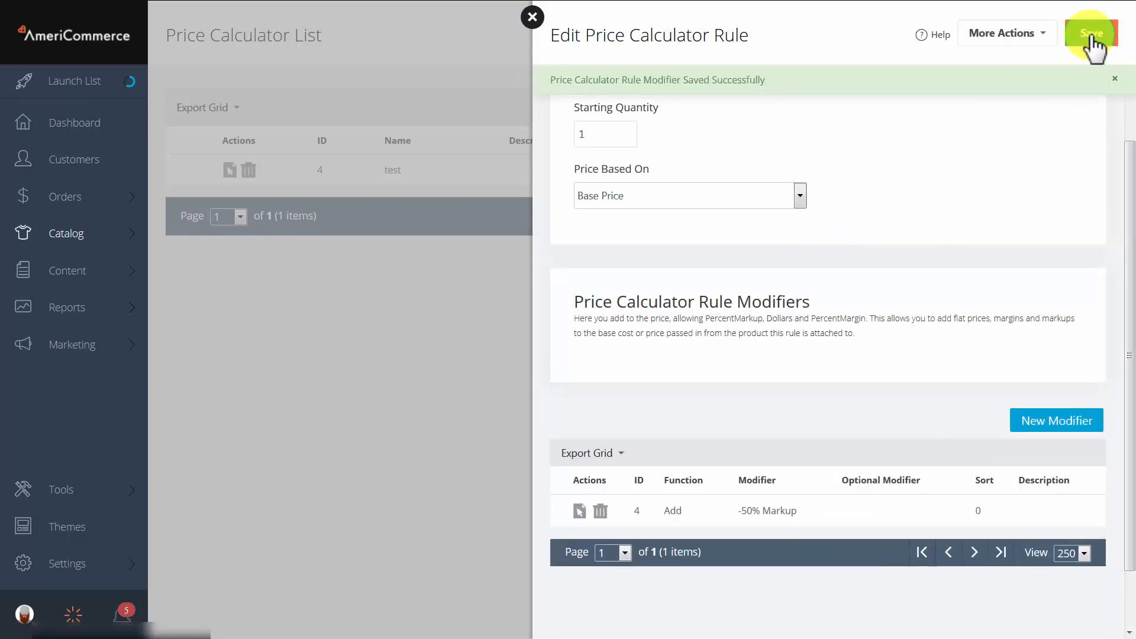
{"action": "left_click", "coordinate": [1092, 36]}
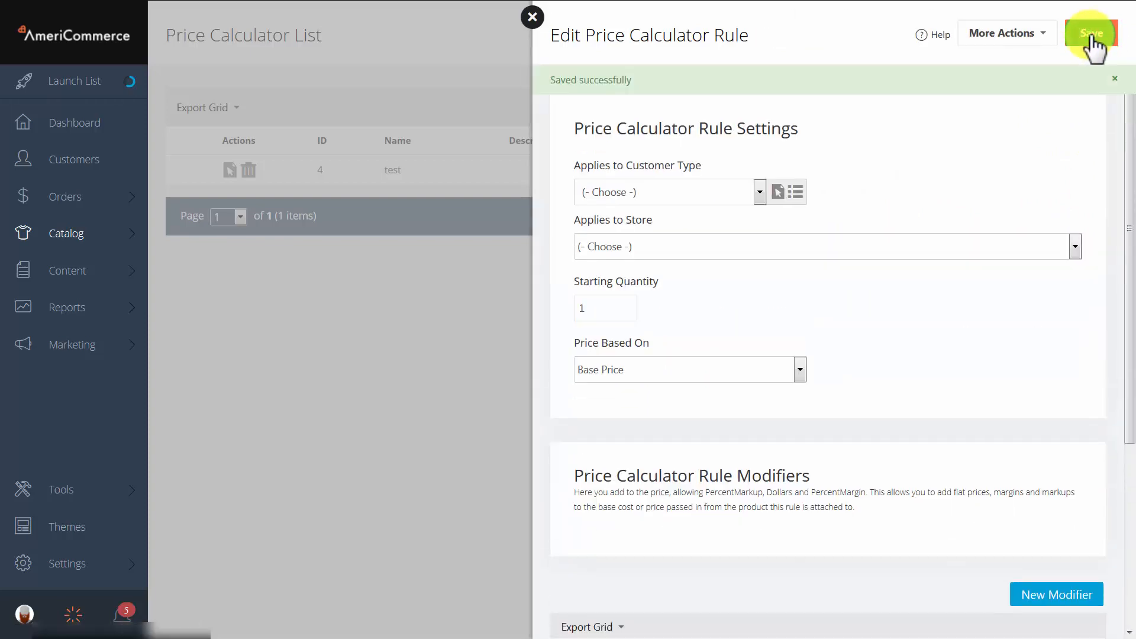
Open the pricing settings of Video Test Product from the catalog's product list.
{"action": "scroll", "coordinate": [858, 272], "scroll_direction": "down", "scroll_amount": 4}
{"action": "scroll", "coordinate": [857, 275], "scroll_direction": "up", "scroll_amount": 4}
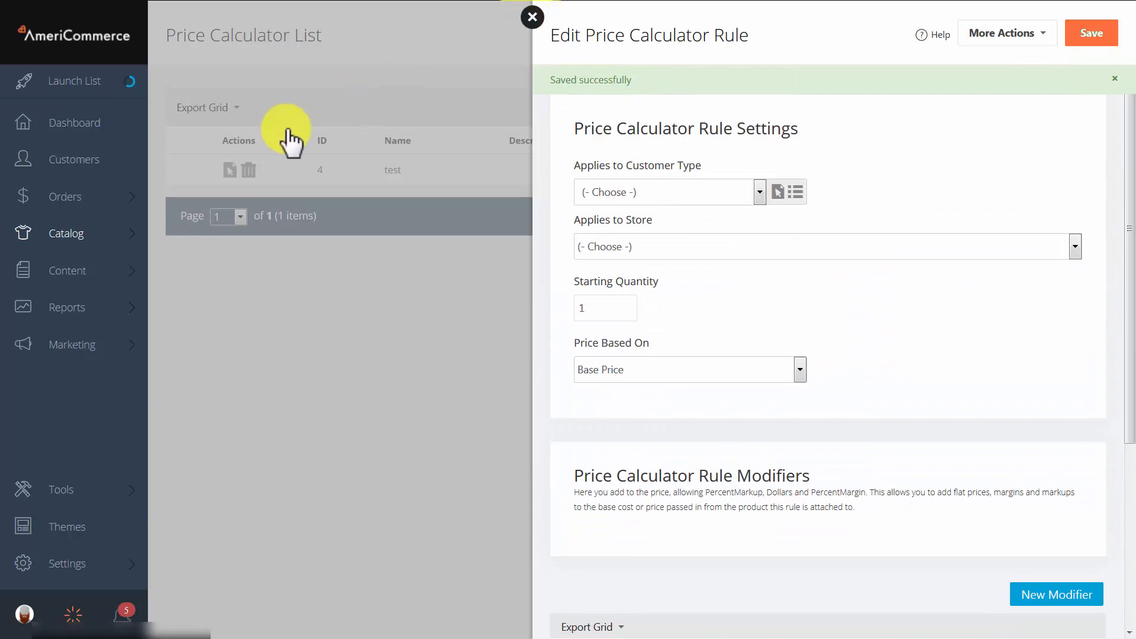
{"action": "left_click", "coordinate": [61, 236]}
{"action": "left_click", "coordinate": [206, 39]}
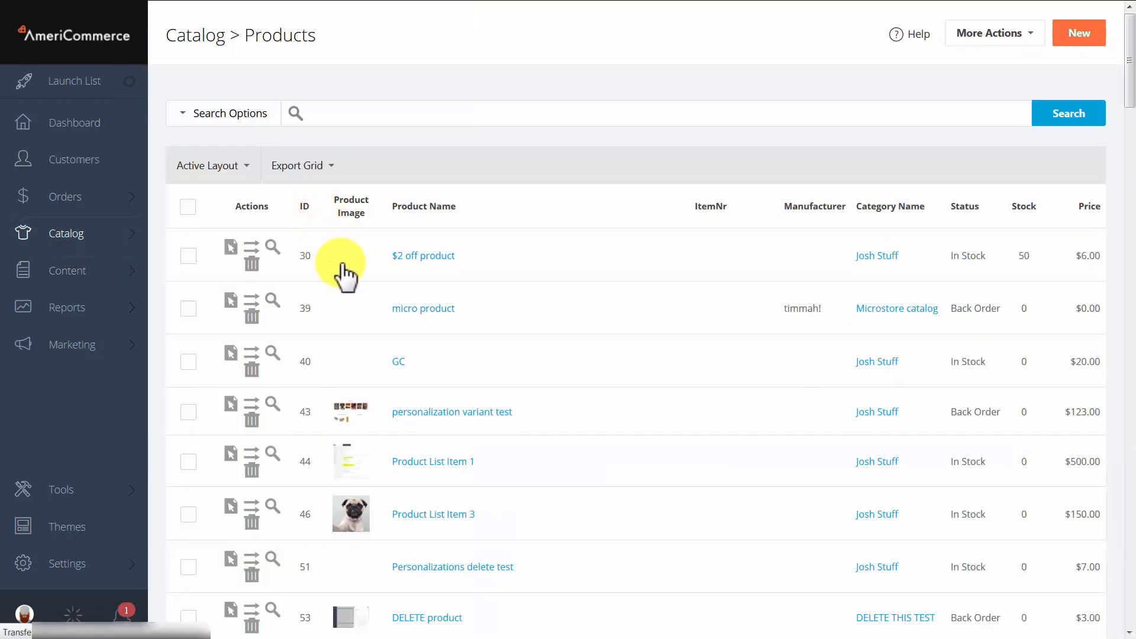
{"action": "left_click_drag", "start_coordinate": [1129, 100], "coordinate": [1077, 589]}
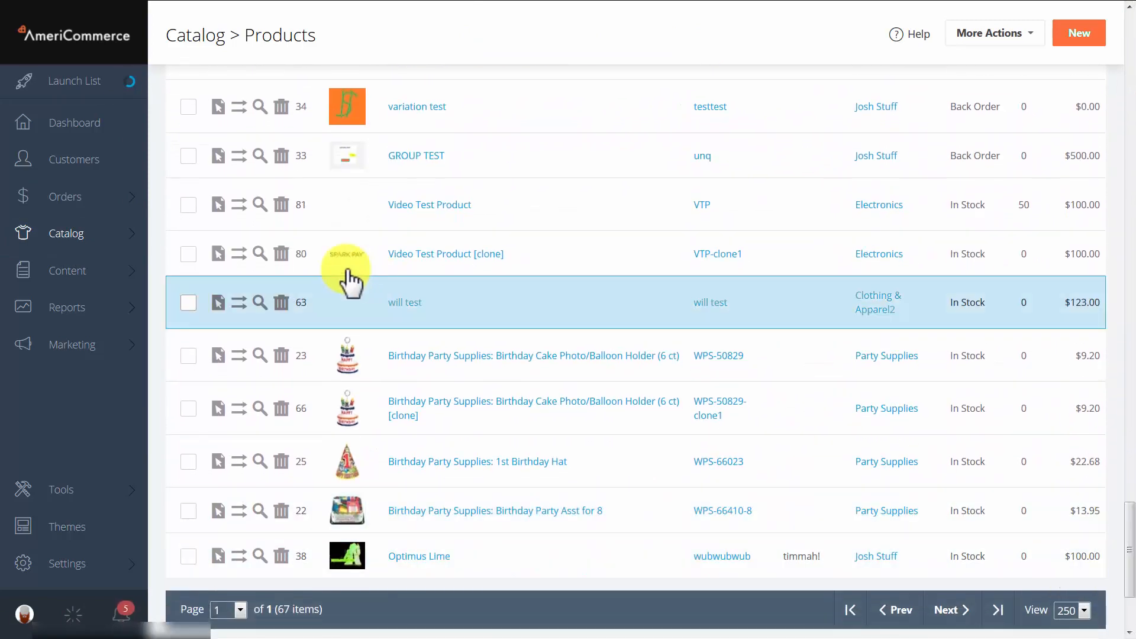
{"action": "left_click", "coordinate": [220, 214]}
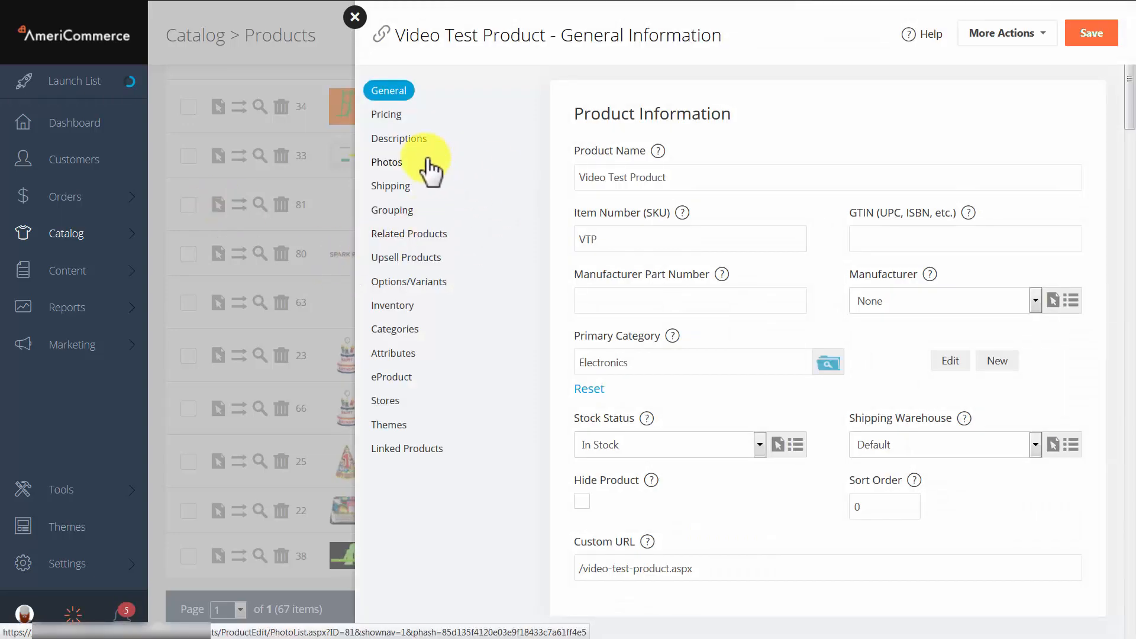
{"action": "left_click", "coordinate": [383, 117]}
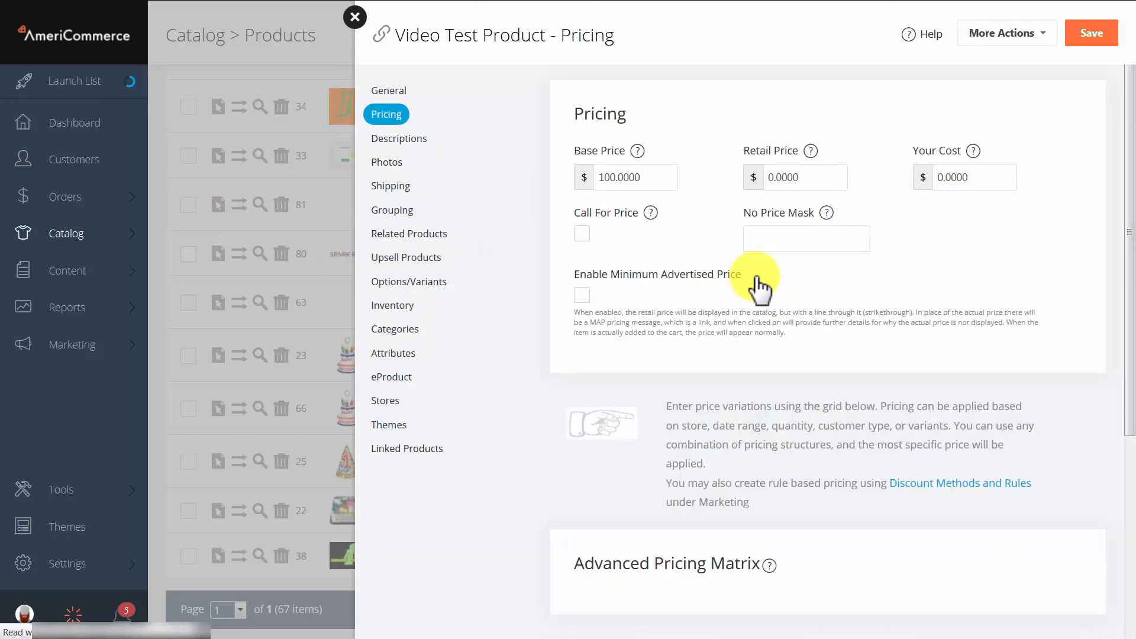
Assign the Video Test price calculator to the product's advanced price entry with starting quantity 5.
{"action": "scroll", "coordinate": [758, 308], "scroll_direction": "down", "scroll_amount": 4}
{"action": "left_click", "coordinate": [604, 452]}
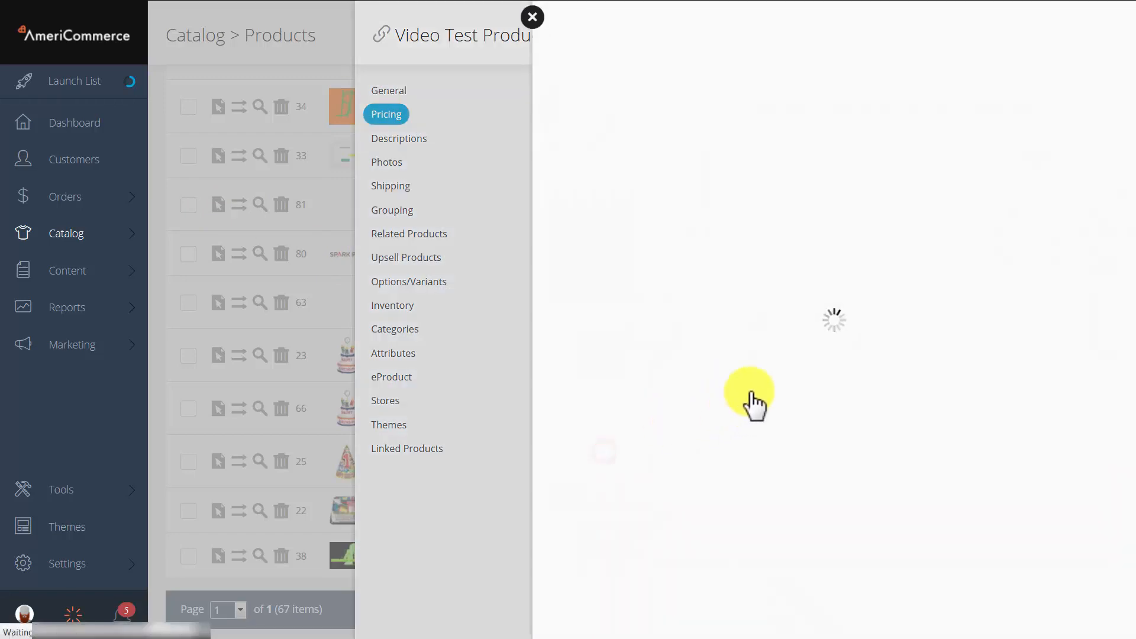
{"action": "scroll", "coordinate": [817, 337], "scroll_direction": "down", "scroll_amount": 3}
{"action": "scroll", "coordinate": [829, 331], "scroll_direction": "down", "scroll_amount": 1}
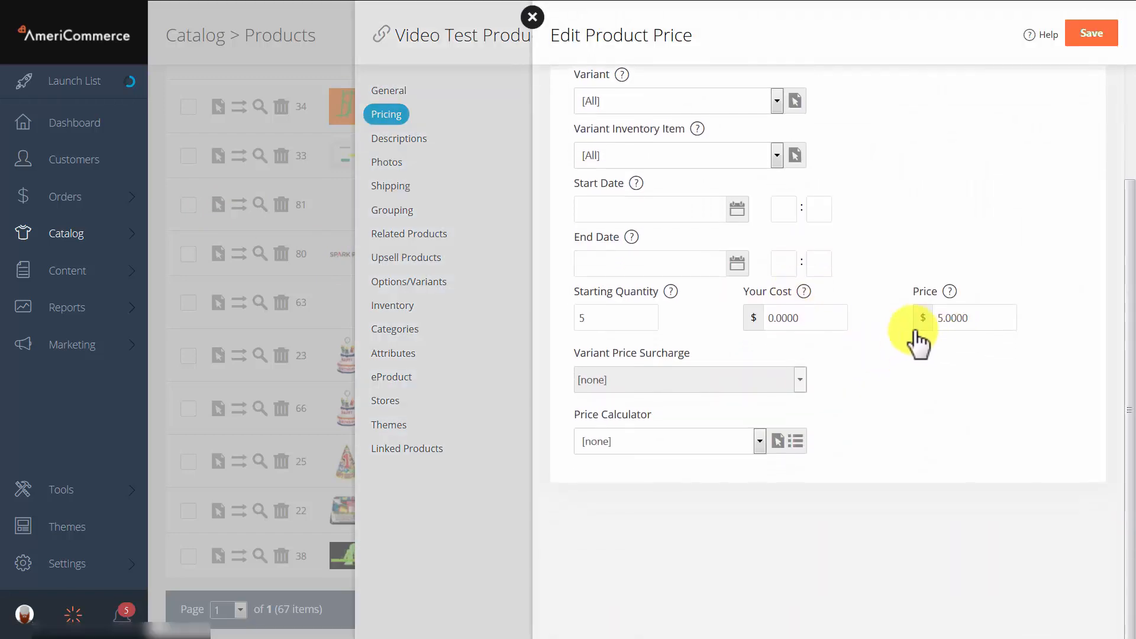
{"action": "scroll", "coordinate": [912, 349], "scroll_direction": "up", "scroll_amount": 3}
{"action": "scroll", "coordinate": [911, 361], "scroll_direction": "down", "scroll_amount": 3}
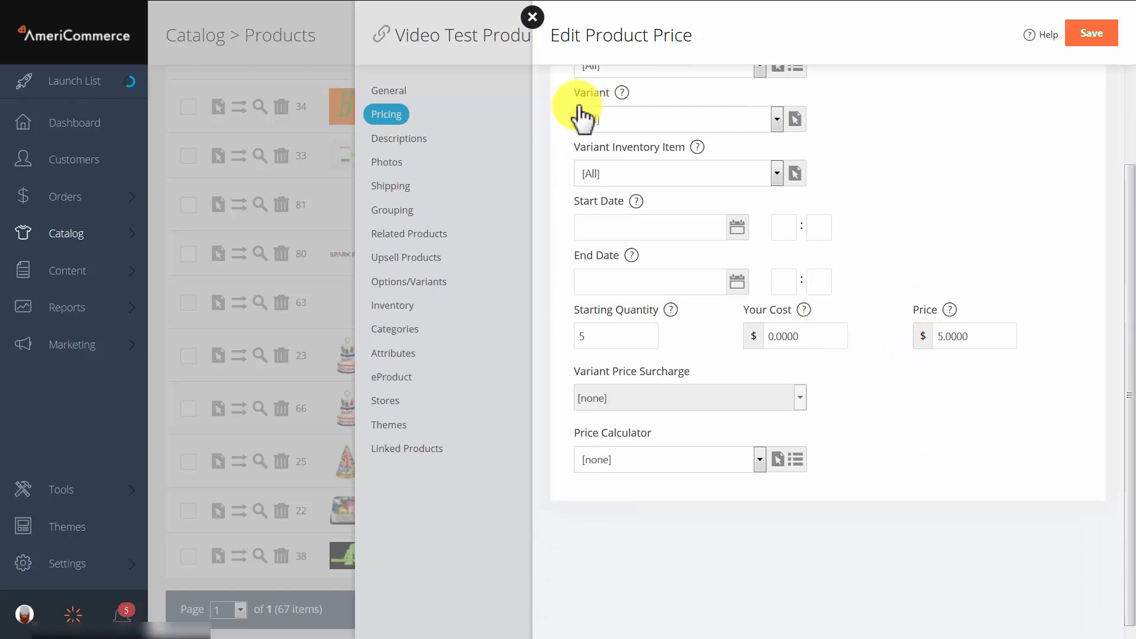
{"action": "left_click", "coordinate": [983, 332]}
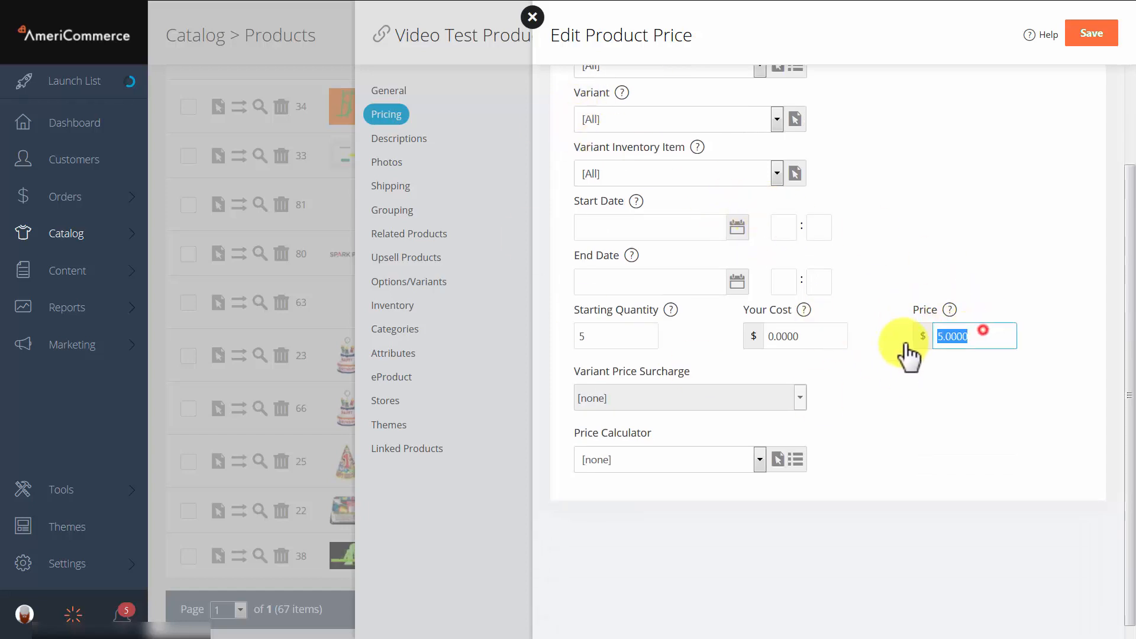
{"action": "left_click", "coordinate": [952, 246]}
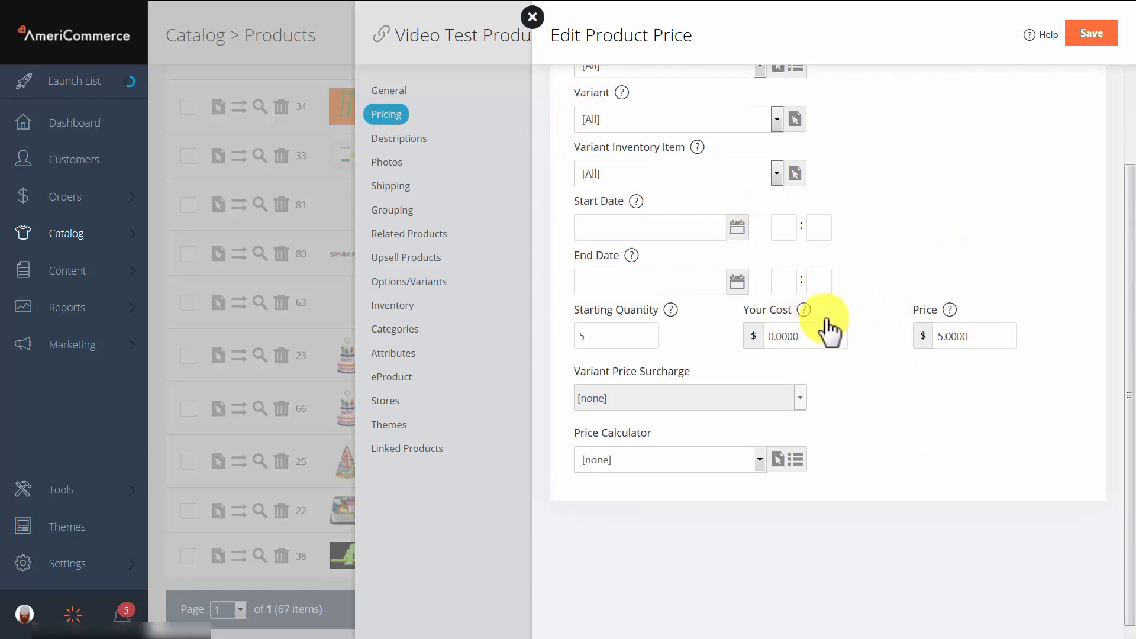
{"action": "left_click", "coordinate": [651, 460]}
{"action": "left_click", "coordinate": [616, 511]}
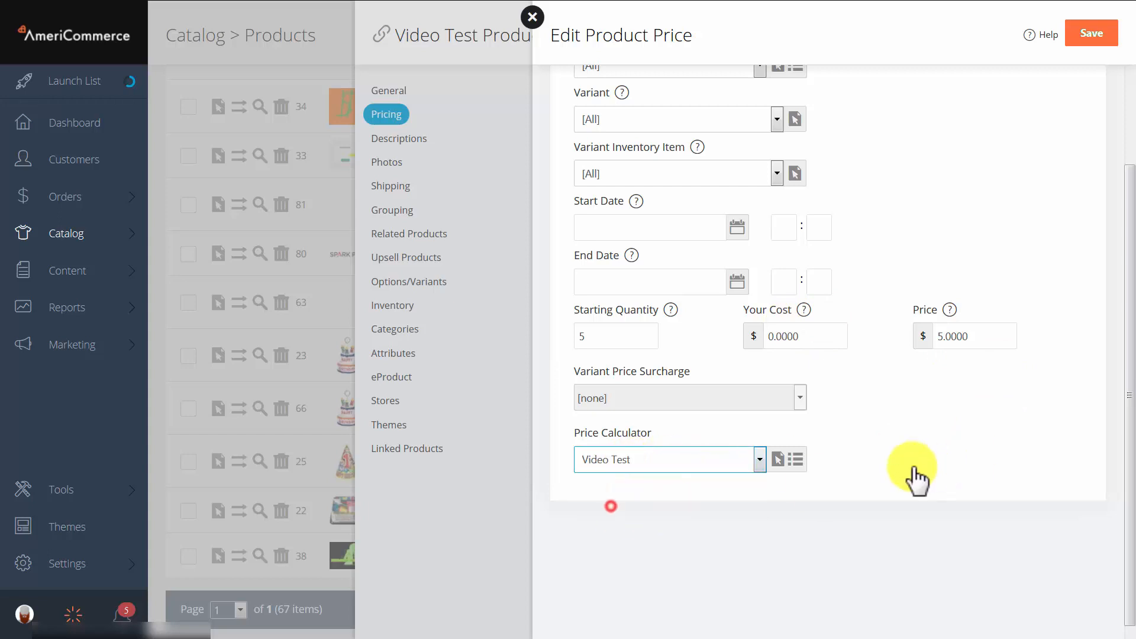
Clear the Price value of this quantity price entry and save the product price.
{"action": "left_click", "coordinate": [985, 337]}
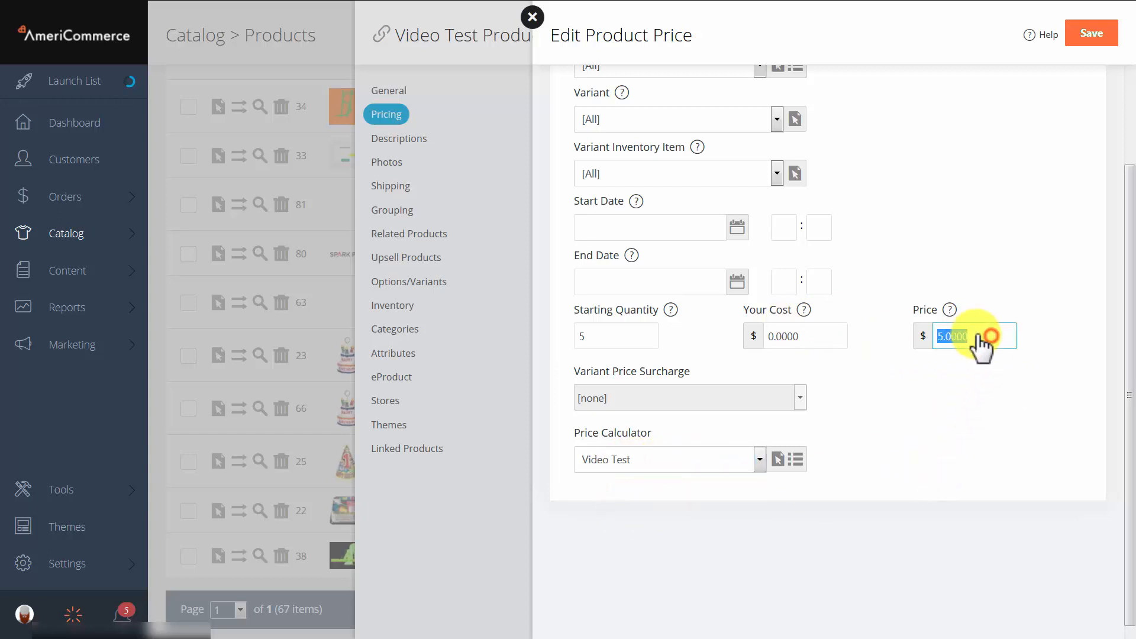
{"action": "left_click", "coordinate": [982, 485]}
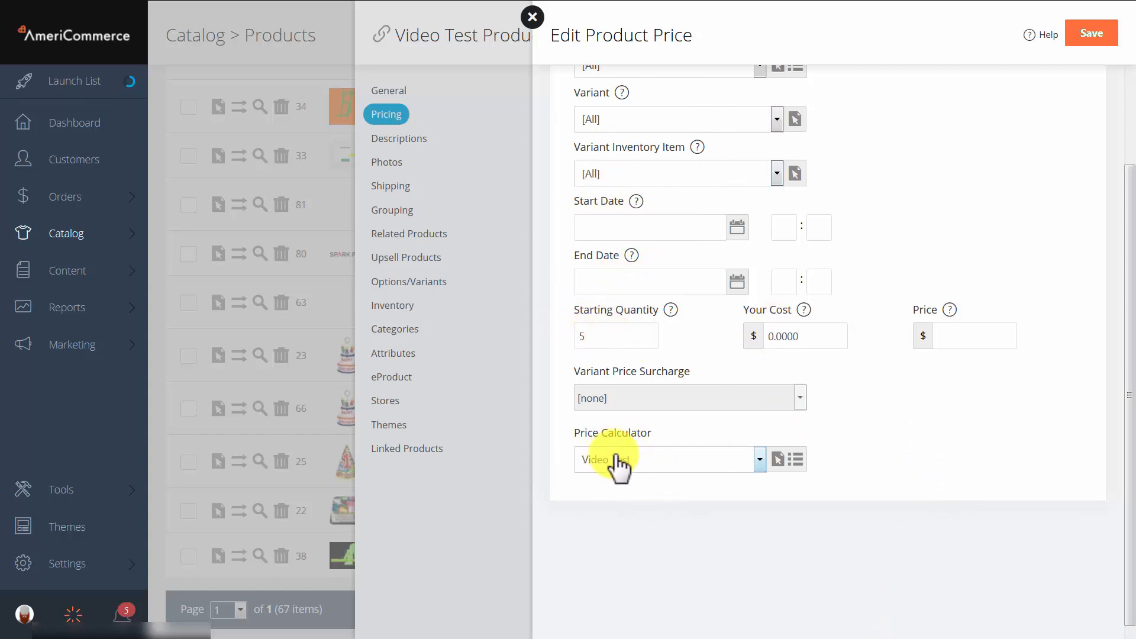
{"action": "left_click", "coordinate": [1101, 37]}
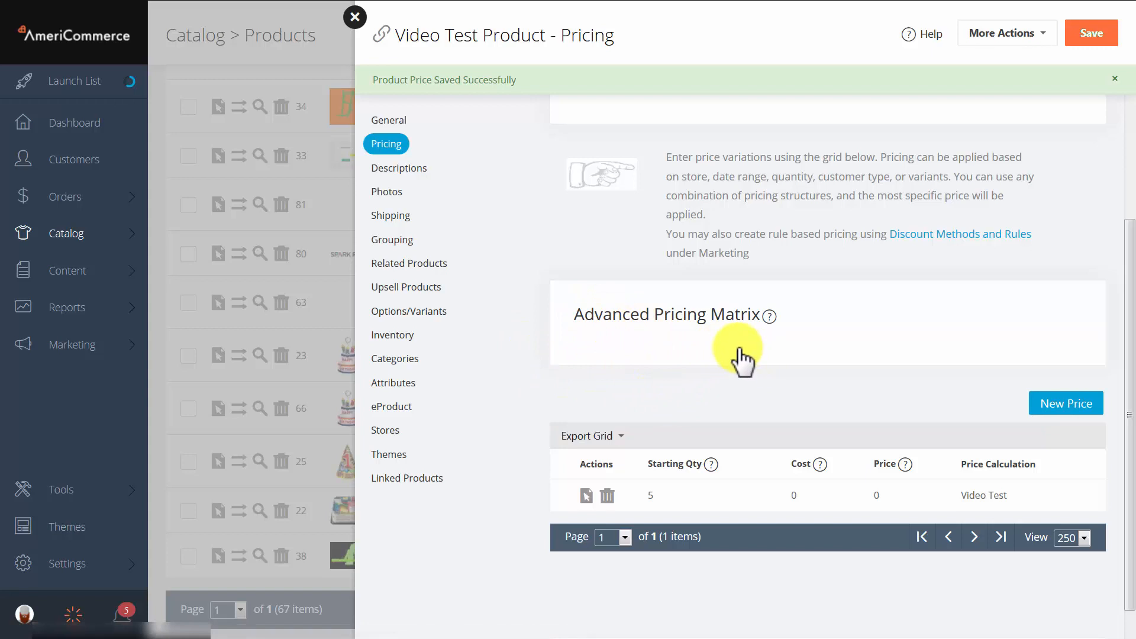
Run a Product Advanced Pricing data export with Full Export - No Mapping and UTF-8 encoding.
{"action": "left_click", "coordinate": [30, 498]}
{"action": "left_click", "coordinate": [190, 99]}
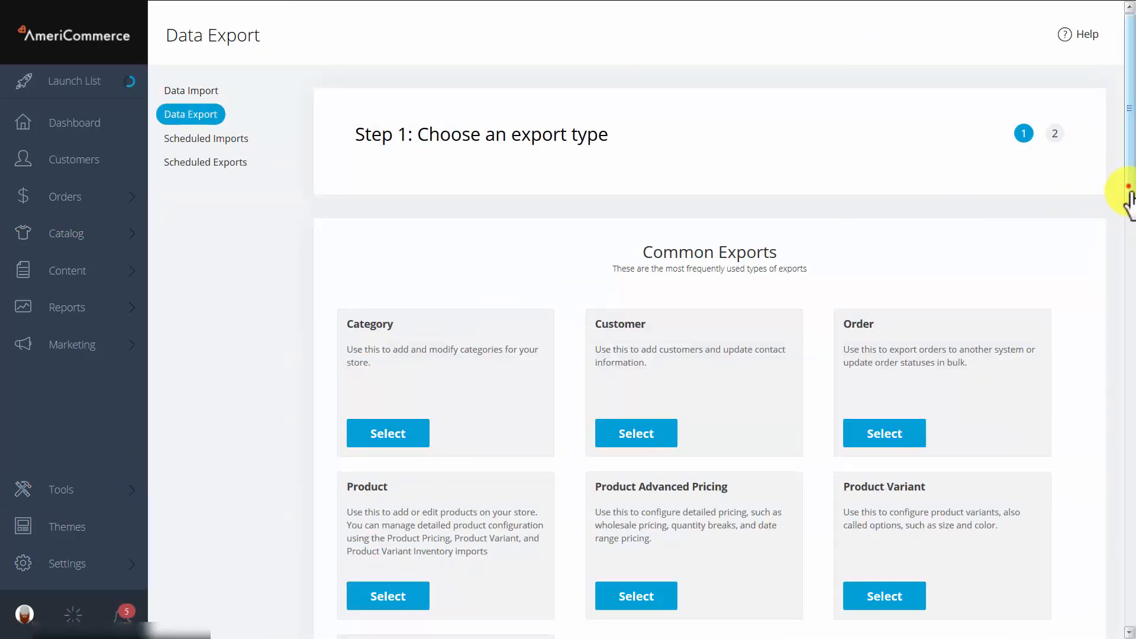
{"action": "left_click_drag", "start_coordinate": [1129, 196], "coordinate": [1119, 272]}
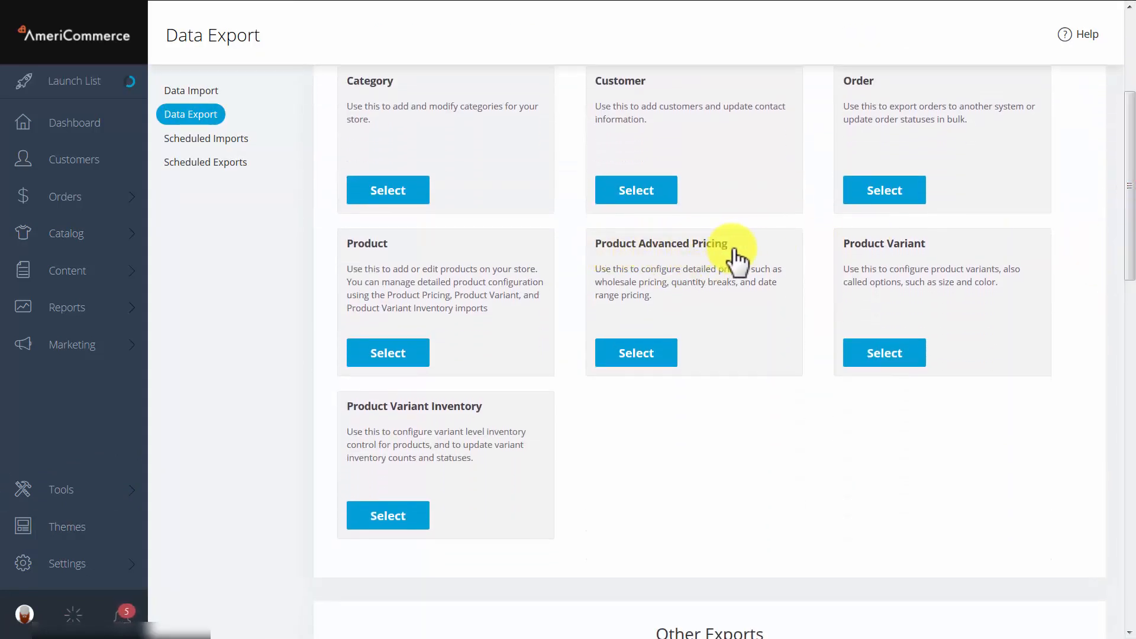
{"action": "left_click", "coordinate": [648, 348]}
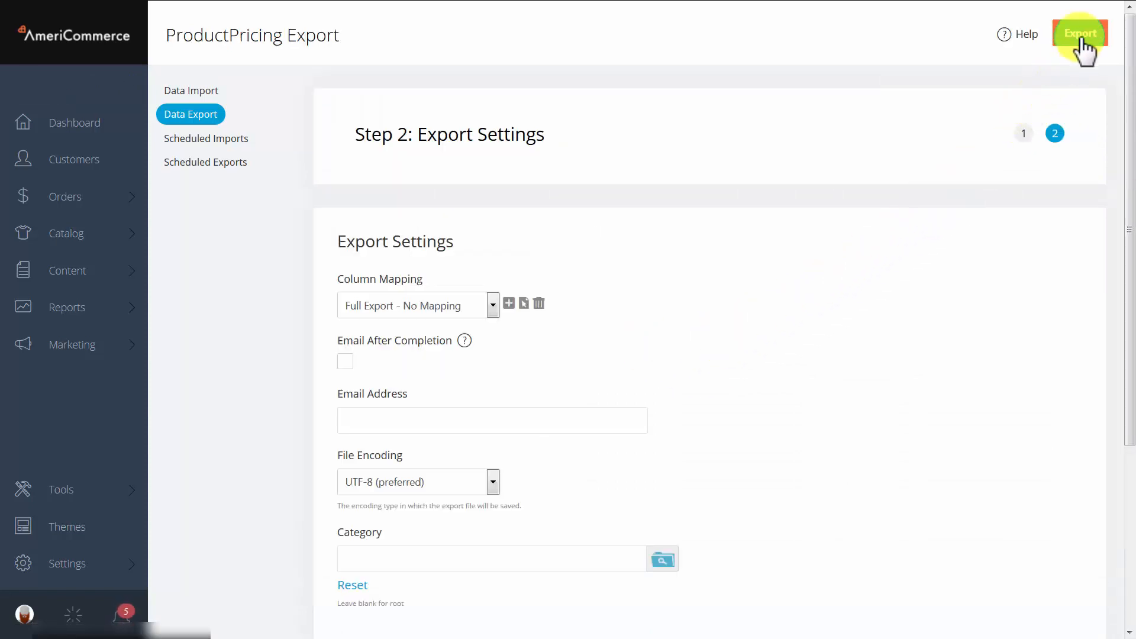
{"action": "left_click", "coordinate": [1079, 36]}
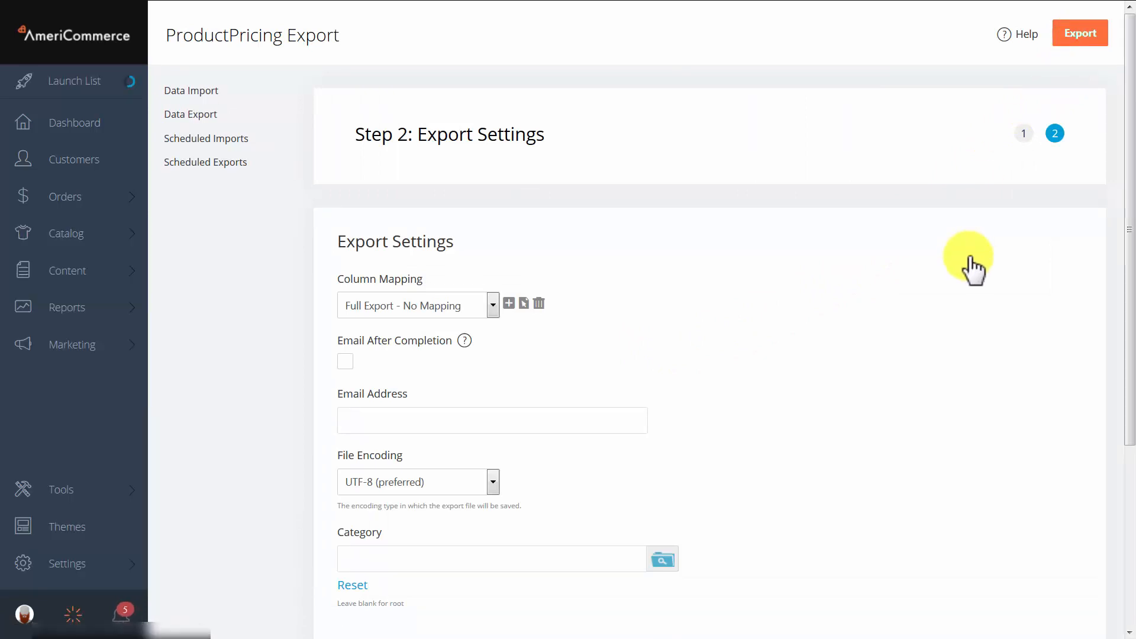
Download the finished ProductPricing export from the background jobs and open the CSV file in Microsoft Excel.
{"action": "left_click", "coordinate": [71, 615]}
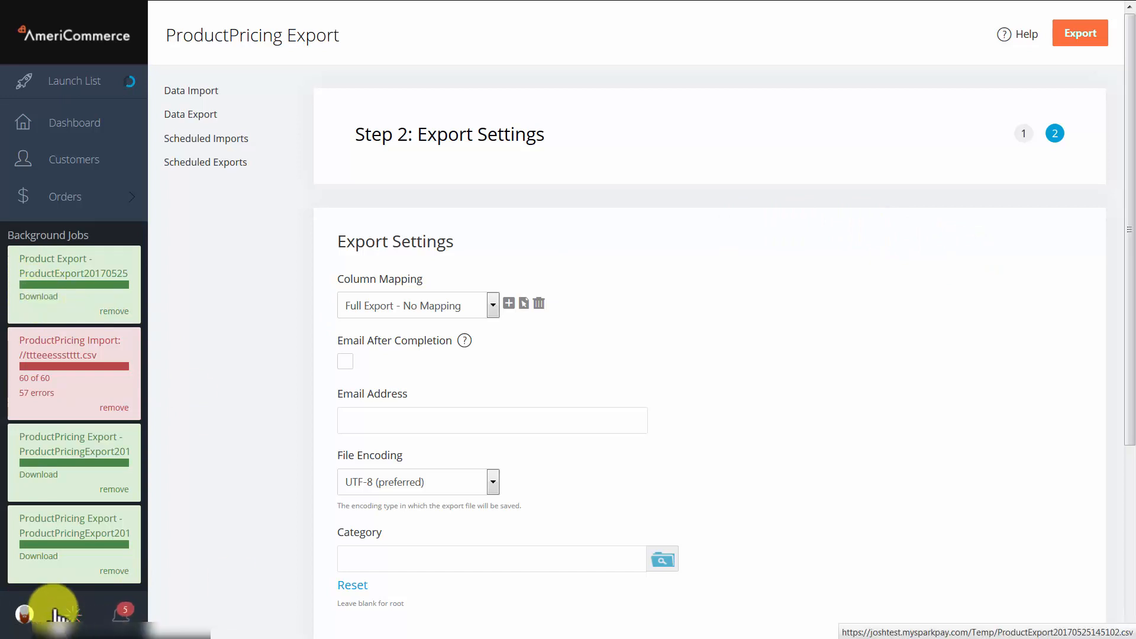
{"action": "left_click", "coordinate": [39, 557]}
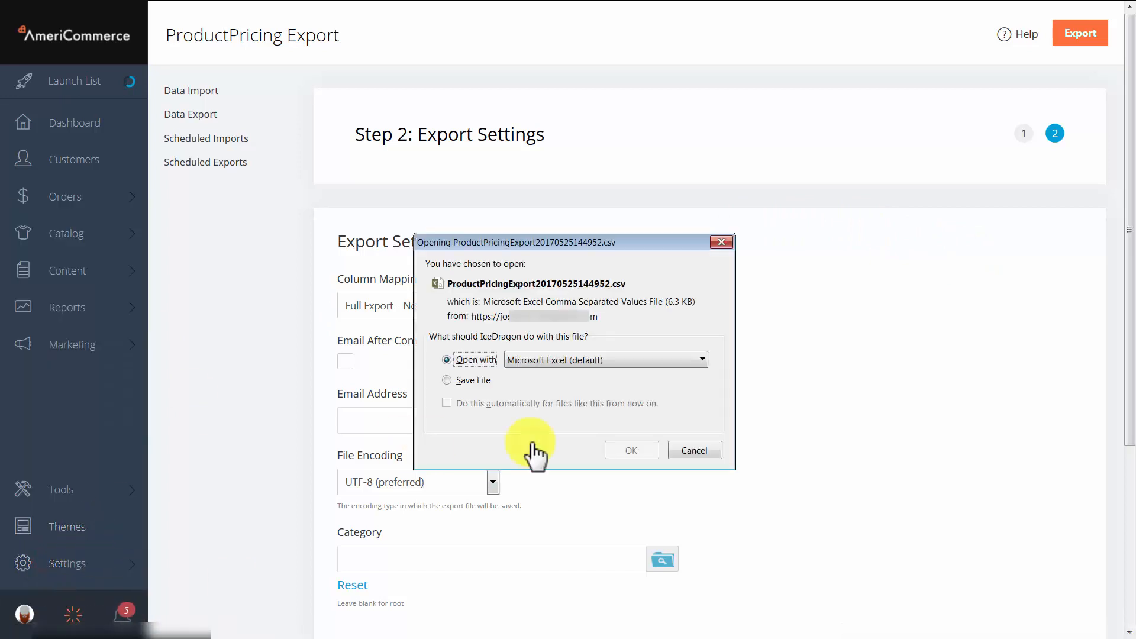
{"action": "left_click", "coordinate": [633, 451]}
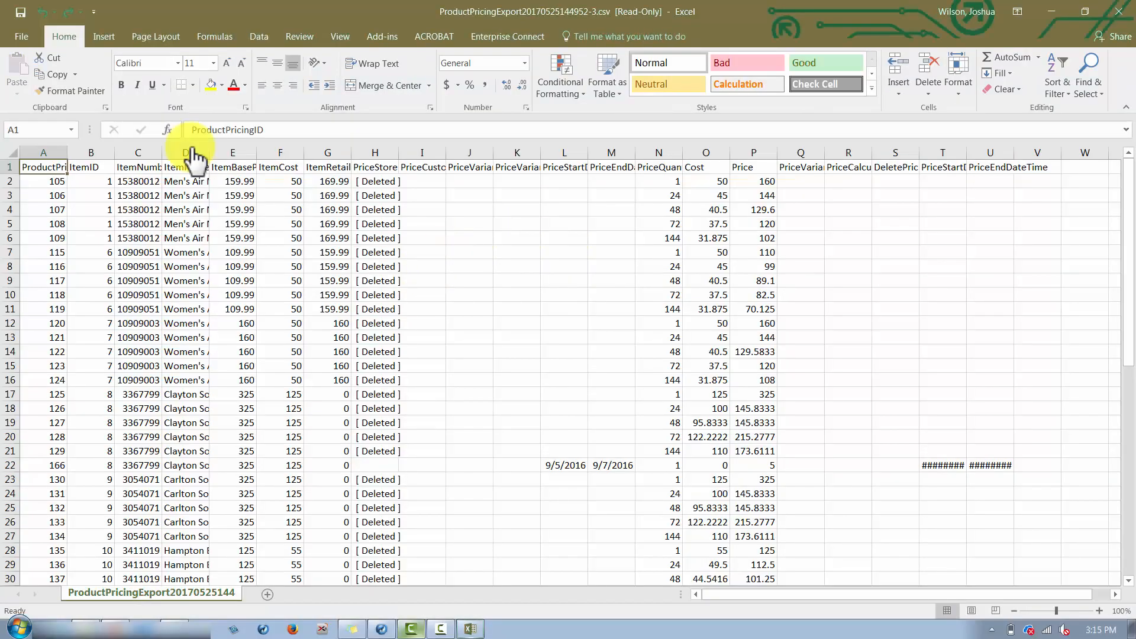
Auto-fit the width of all columns in the exported pricing sheet.
{"action": "left_click", "coordinate": [15, 153]}
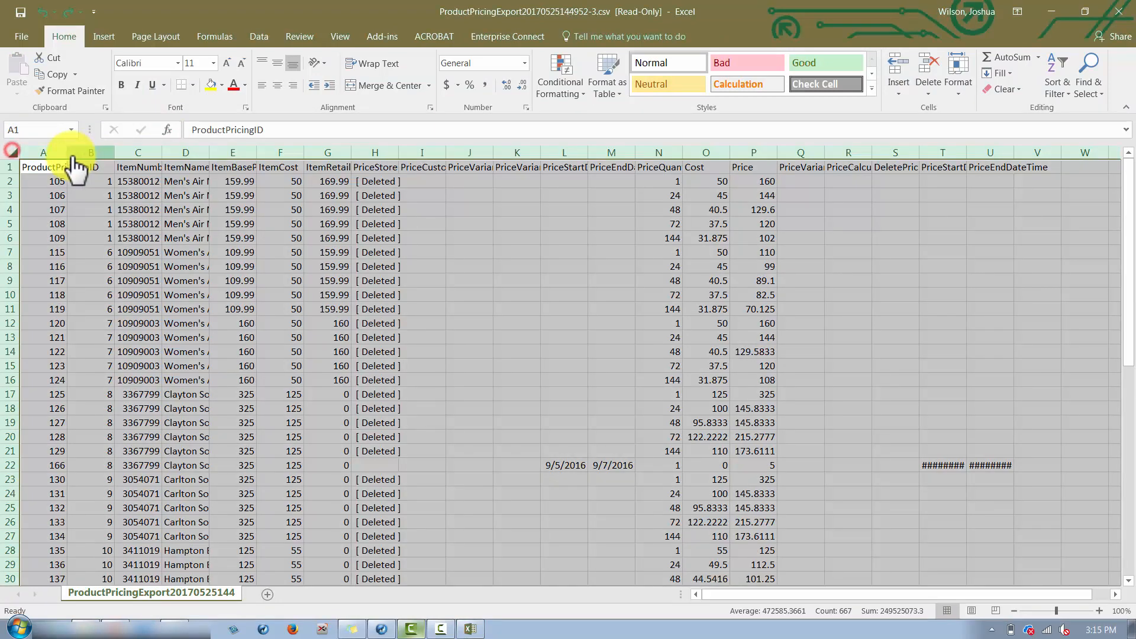
{"action": "double_click", "coordinate": [67, 152]}
{"action": "left_click", "coordinate": [711, 228]}
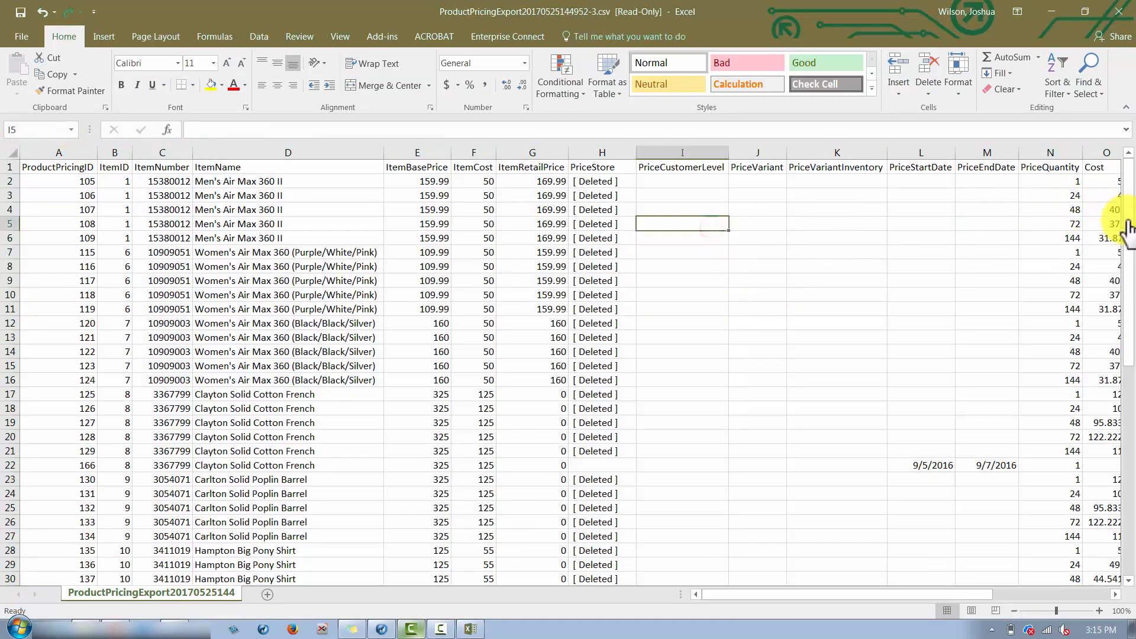
Copy the entire Video Test Product row, row 53, of the pricing sheet.
{"action": "left_click_drag", "start_coordinate": [1128, 237], "coordinate": [1127, 456]}
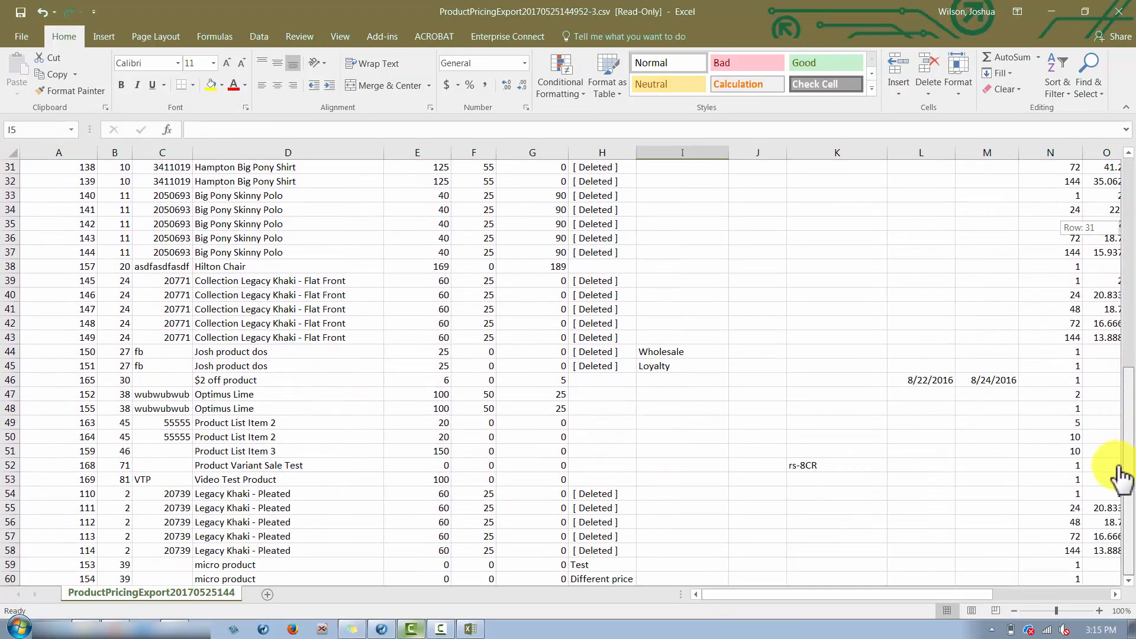
{"action": "left_click", "coordinate": [234, 481]}
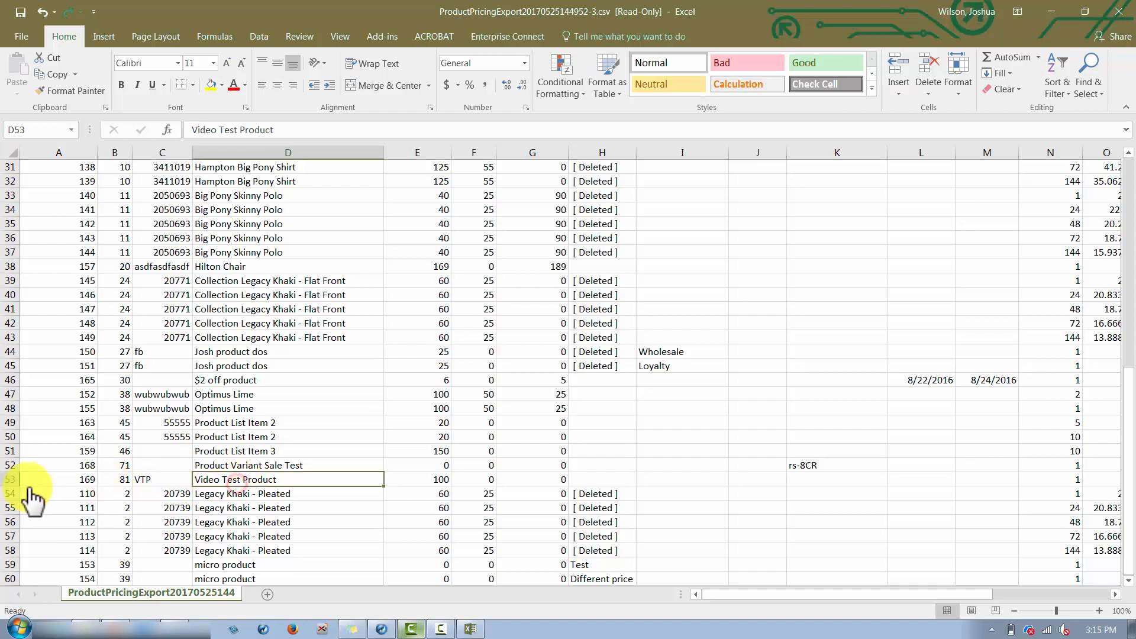
{"action": "left_click", "coordinate": [10, 480]}
{"action": "right_click", "coordinate": [15, 490]}
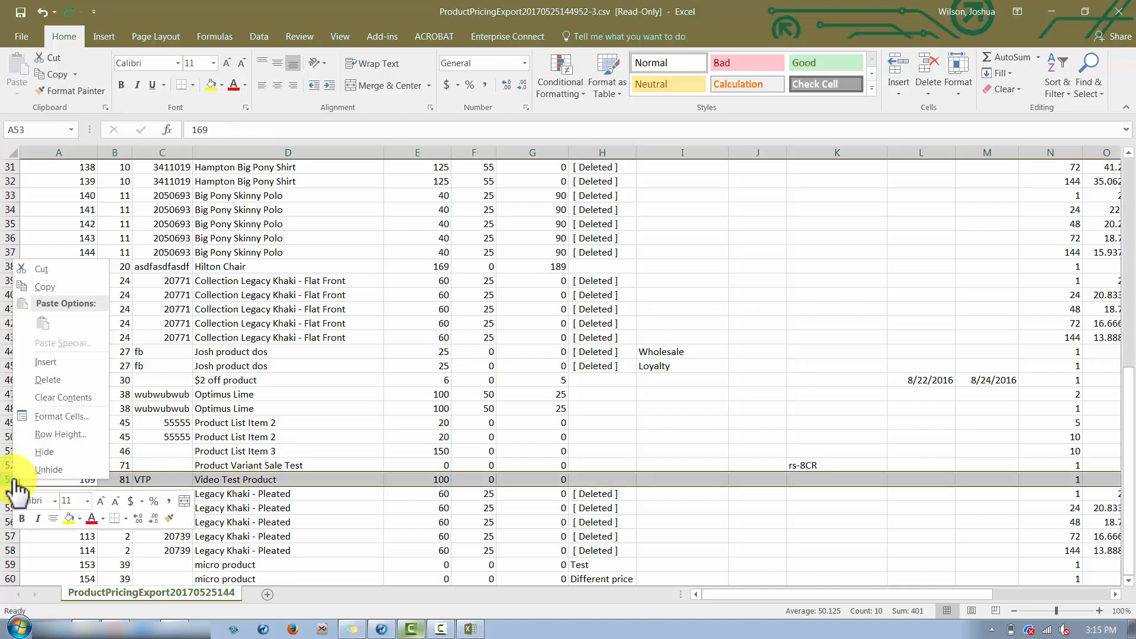
{"action": "left_click", "coordinate": [55, 290]}
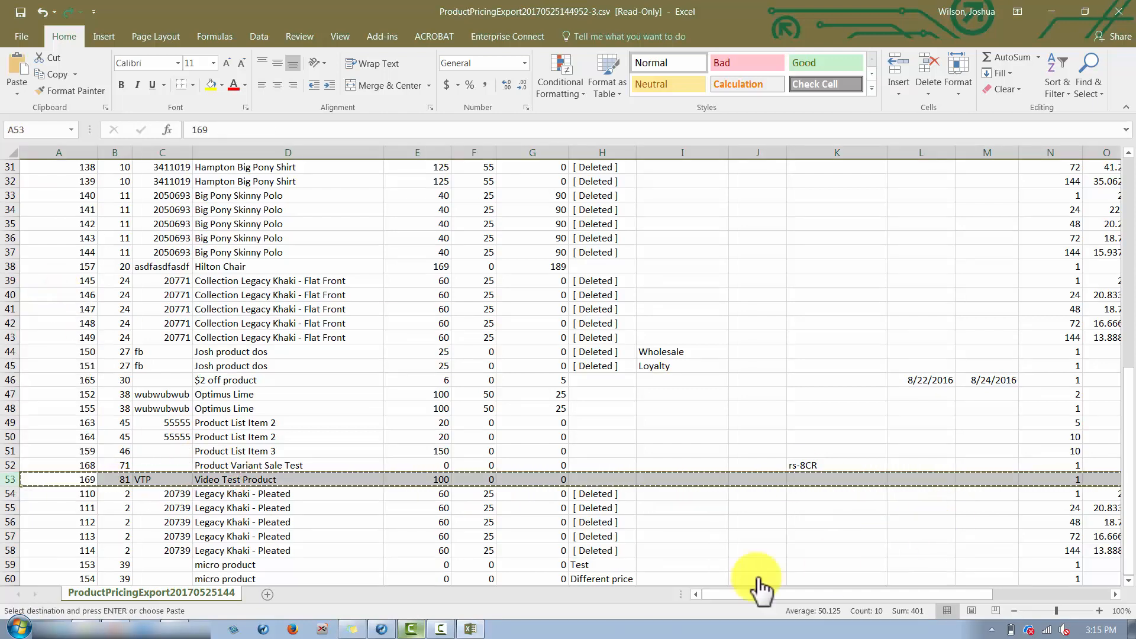
Try to paste the copied row at cell I60.
{"action": "left_click", "coordinate": [687, 578]}
{"action": "key", "text": "ctrl+v"}
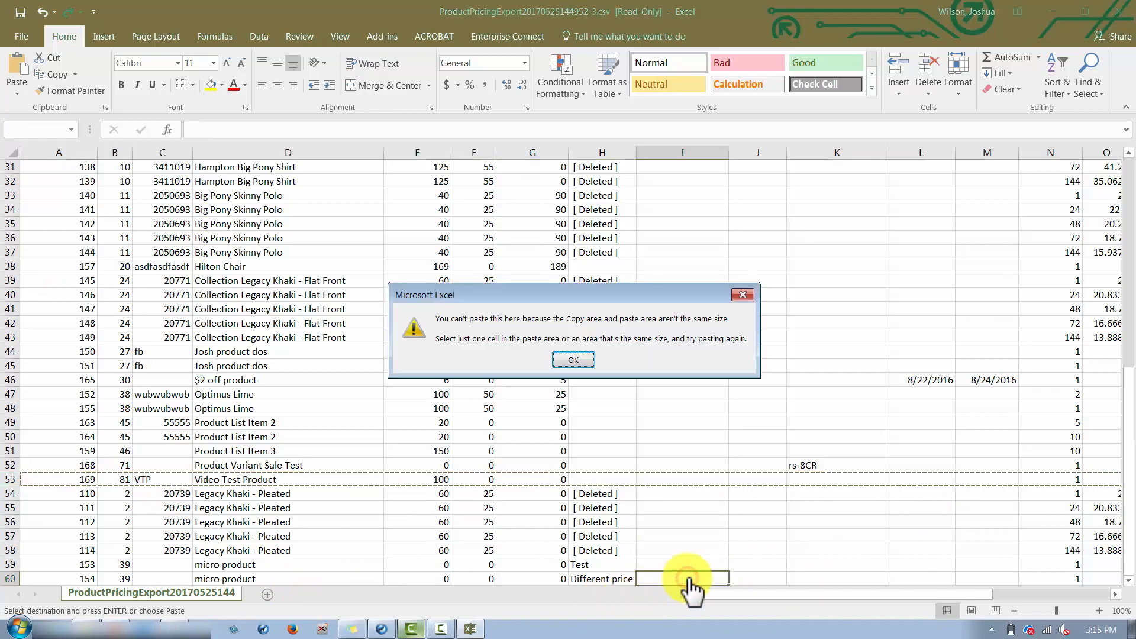
{"action": "left_click", "coordinate": [575, 365]}
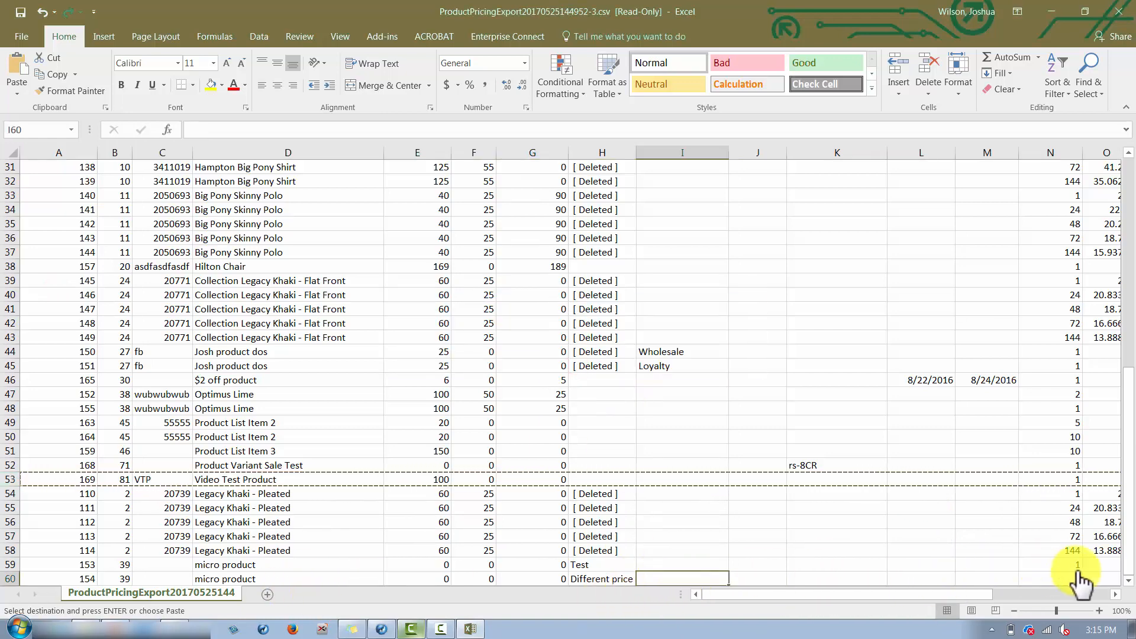
Paste the copied Video Test Product row into the empty row 61 below the data.
{"action": "left_click", "coordinate": [1128, 582]}
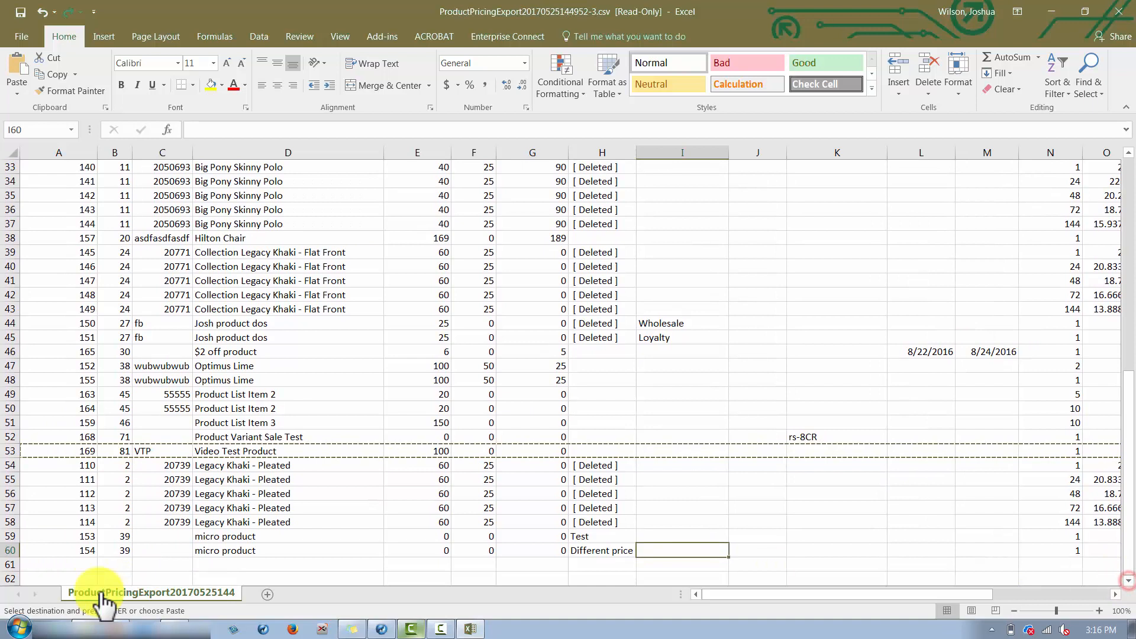
{"action": "left_click", "coordinate": [10, 565]}
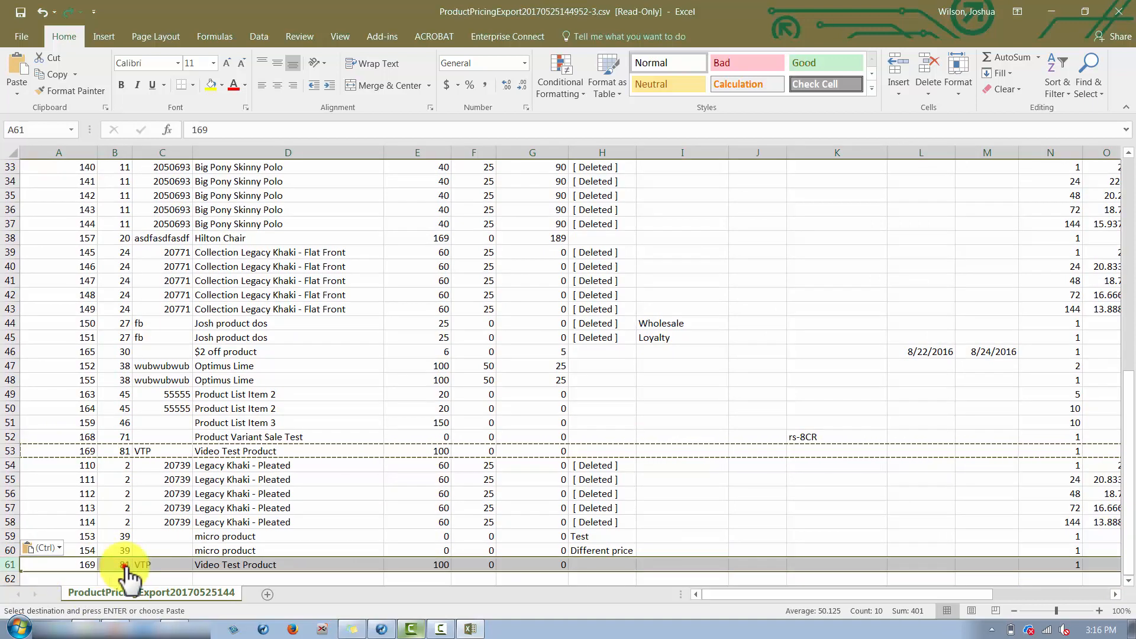
{"action": "left_click", "coordinate": [125, 565]}
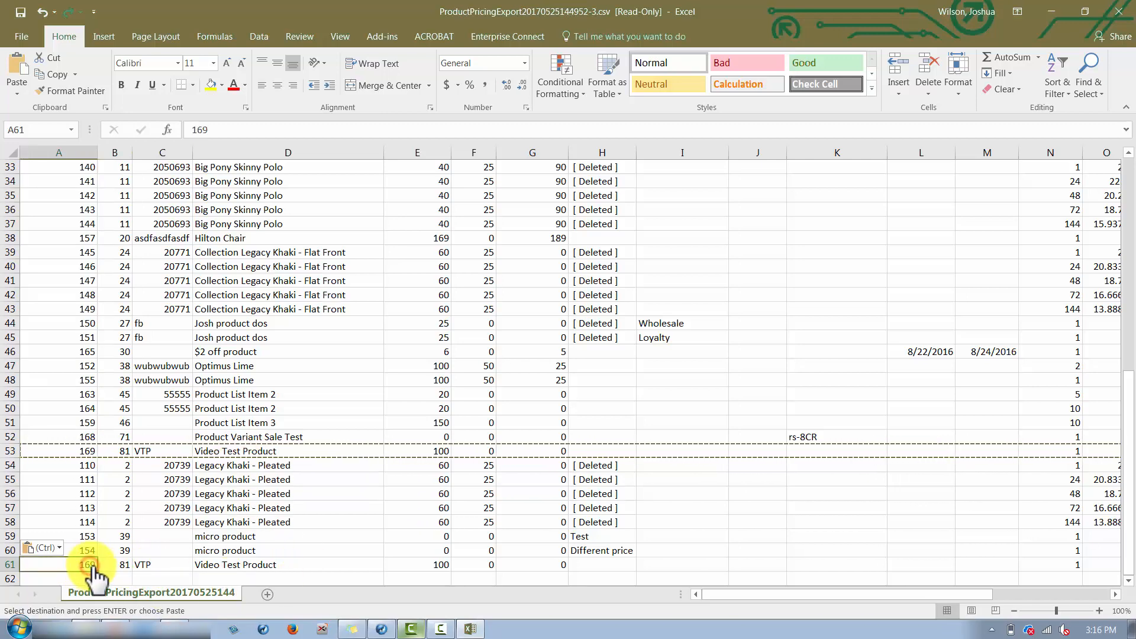
Check the column headers and compare the ProductPricingID of the original Video Test Product row with its copy.
{"action": "scroll", "coordinate": [893, 350], "scroll_direction": "up", "scroll_amount": 11}
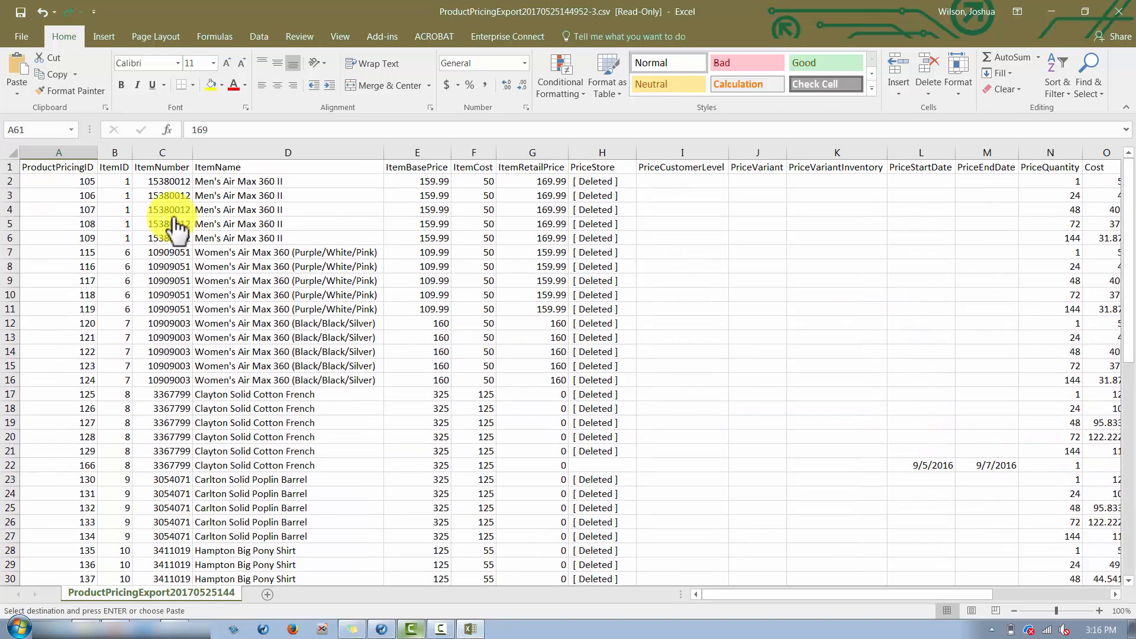
{"action": "scroll", "coordinate": [92, 237], "scroll_direction": "down", "scroll_amount": 15}
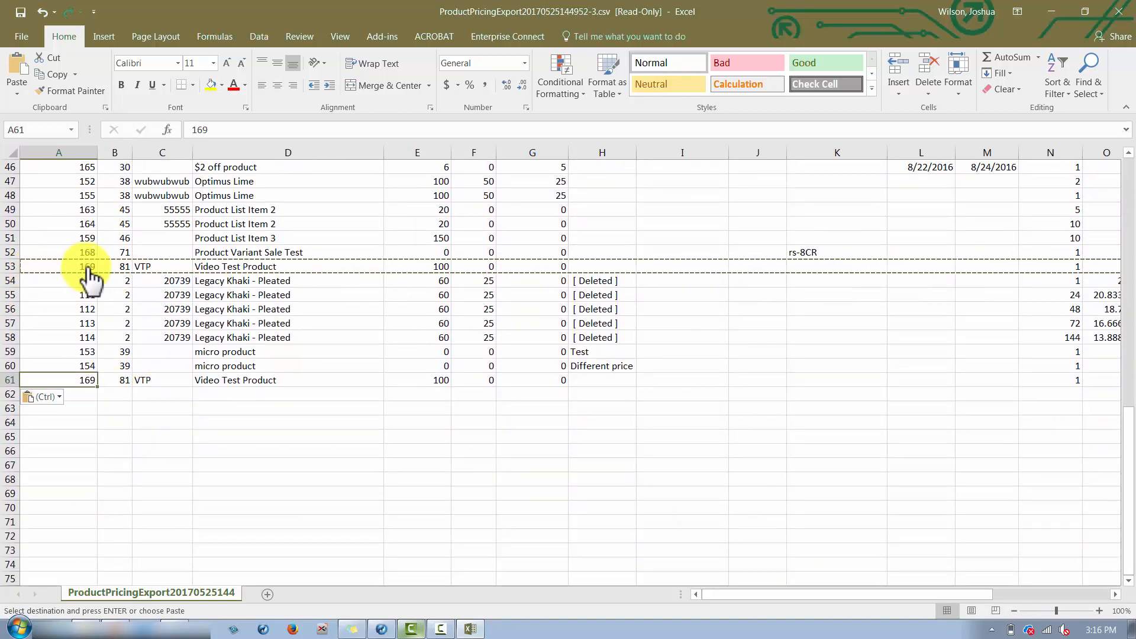
{"action": "left_click", "coordinate": [87, 267]}
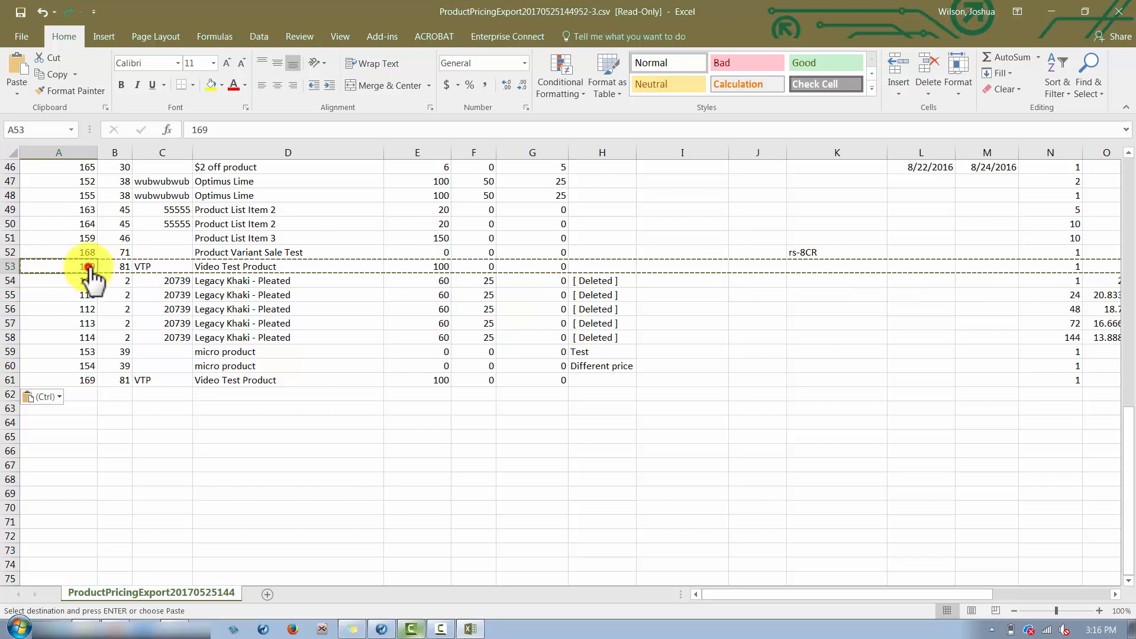
Clear the ProductPricingID of the copied Video Test Product row, cell A61.
{"action": "left_click", "coordinate": [89, 379]}
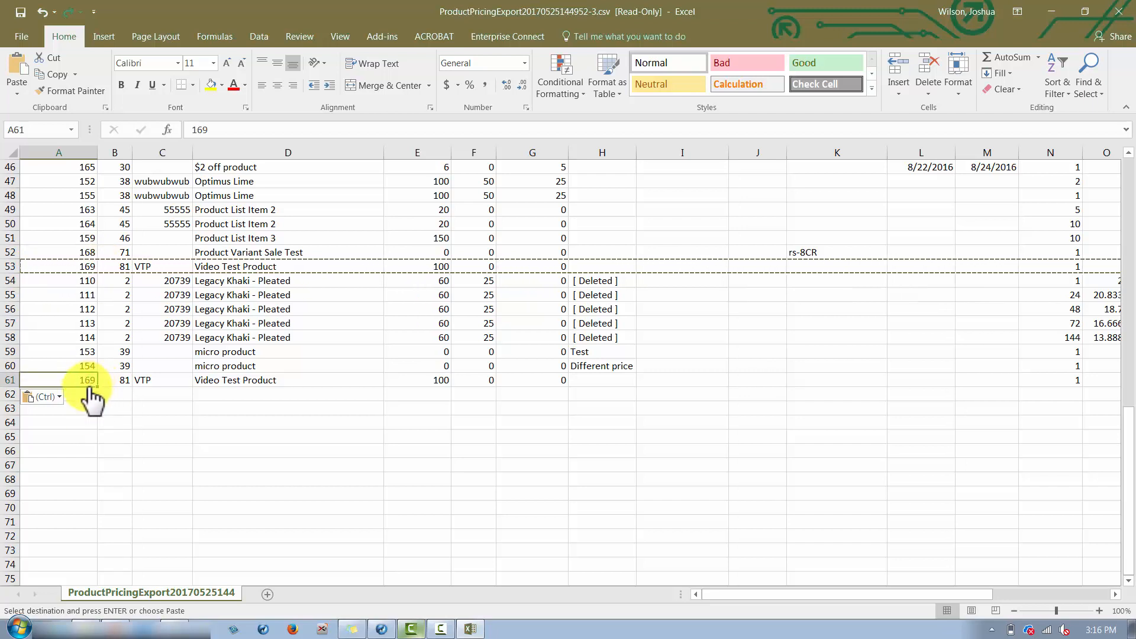
{"action": "key", "text": "ctrl+z"}
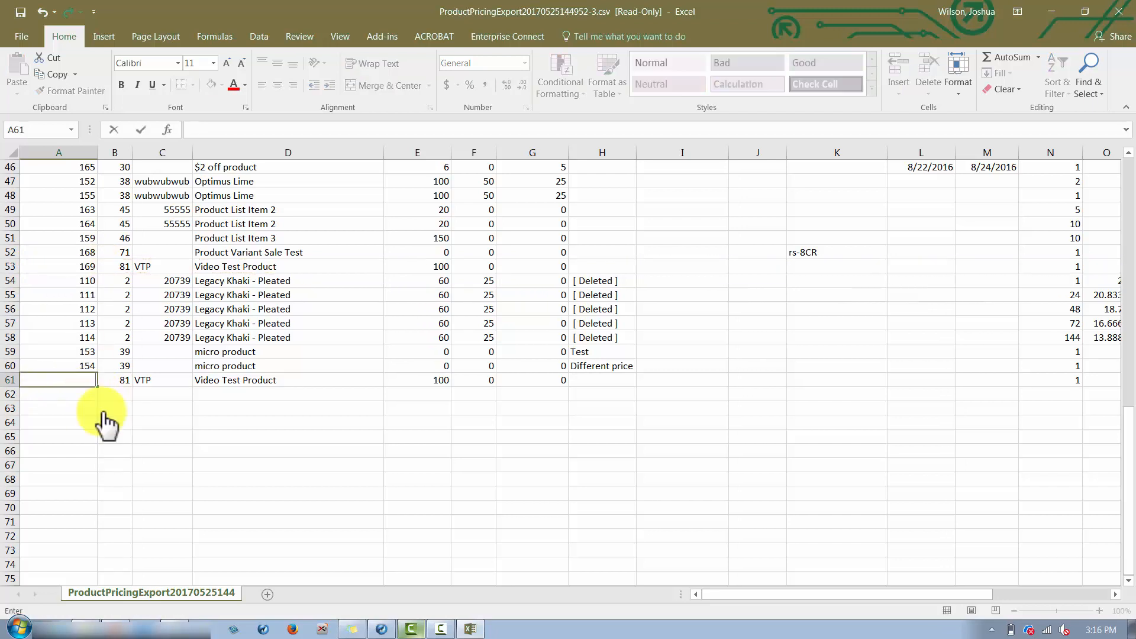
{"action": "left_click", "coordinate": [140, 454]}
{"action": "left_click", "coordinate": [86, 383]}
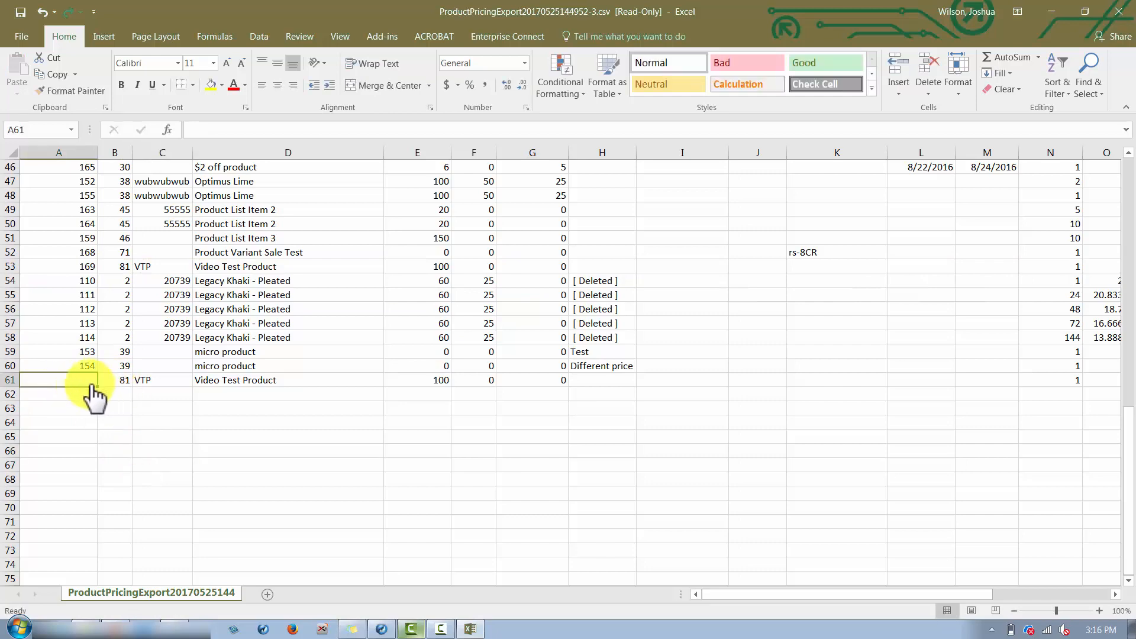
Set the copied Video Test Product row's PriceQuantity to 5 and its Price to 25 in row 61.
{"action": "left_click_drag", "start_coordinate": [729, 595], "coordinate": [858, 594]}
{"action": "scroll", "coordinate": [799, 432], "scroll_direction": "up", "scroll_amount": 15}
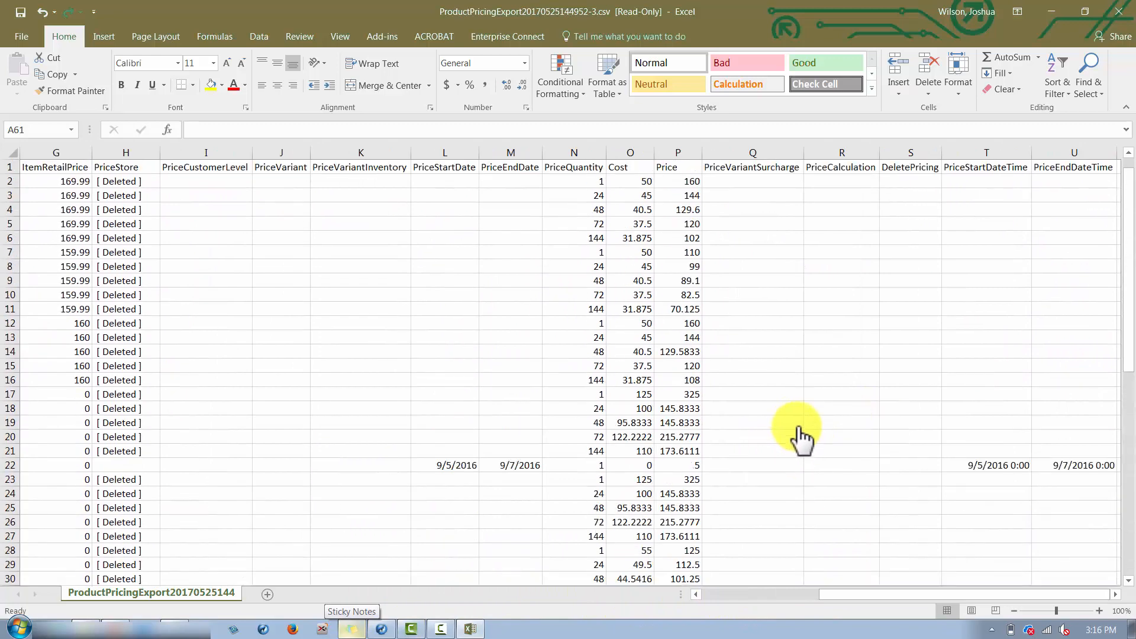
{"action": "left_click", "coordinate": [595, 154]}
{"action": "scroll", "coordinate": [696, 260], "scroll_direction": "down", "scroll_amount": 15}
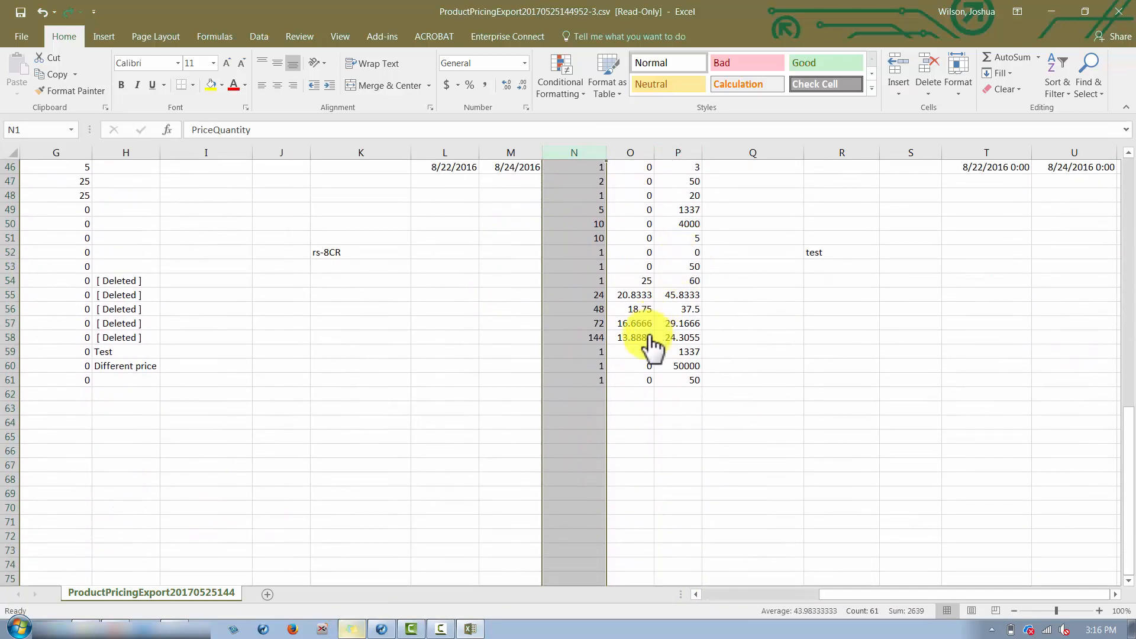
{"action": "left_click", "coordinate": [598, 380]}
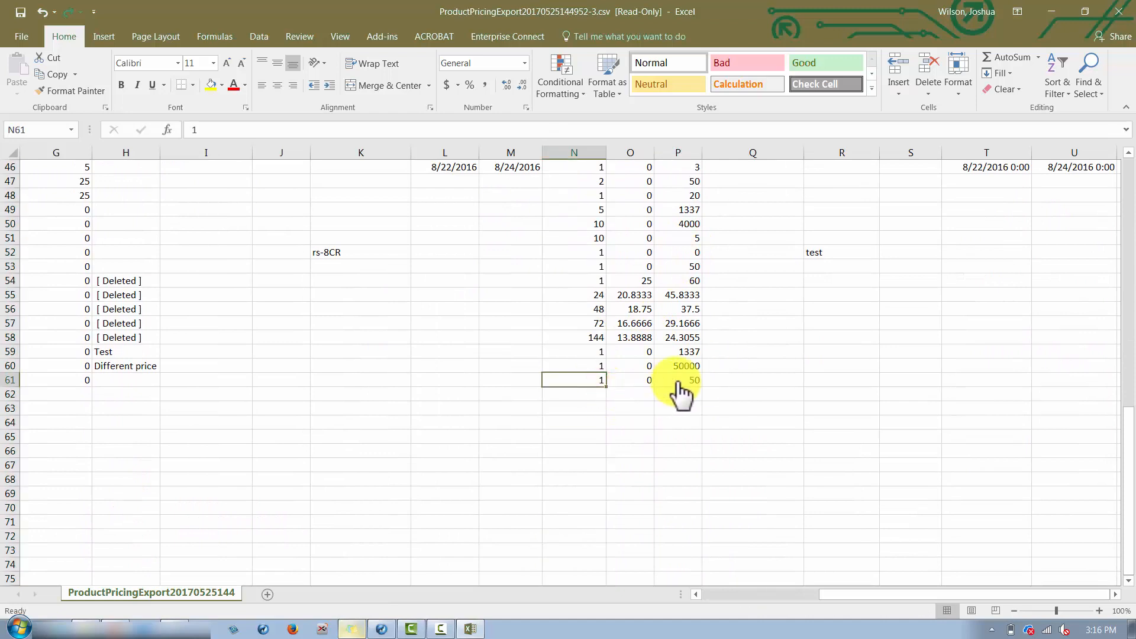
{"action": "type", "text": "5"}
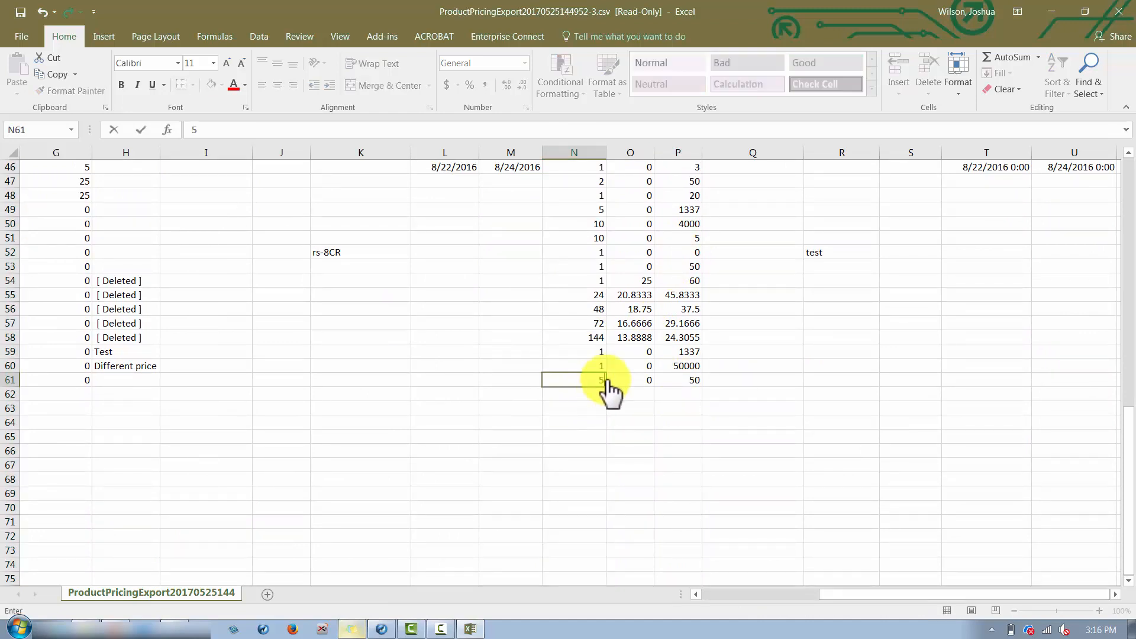
{"action": "left_click", "coordinate": [694, 381]}
{"action": "type", "text": "25"}
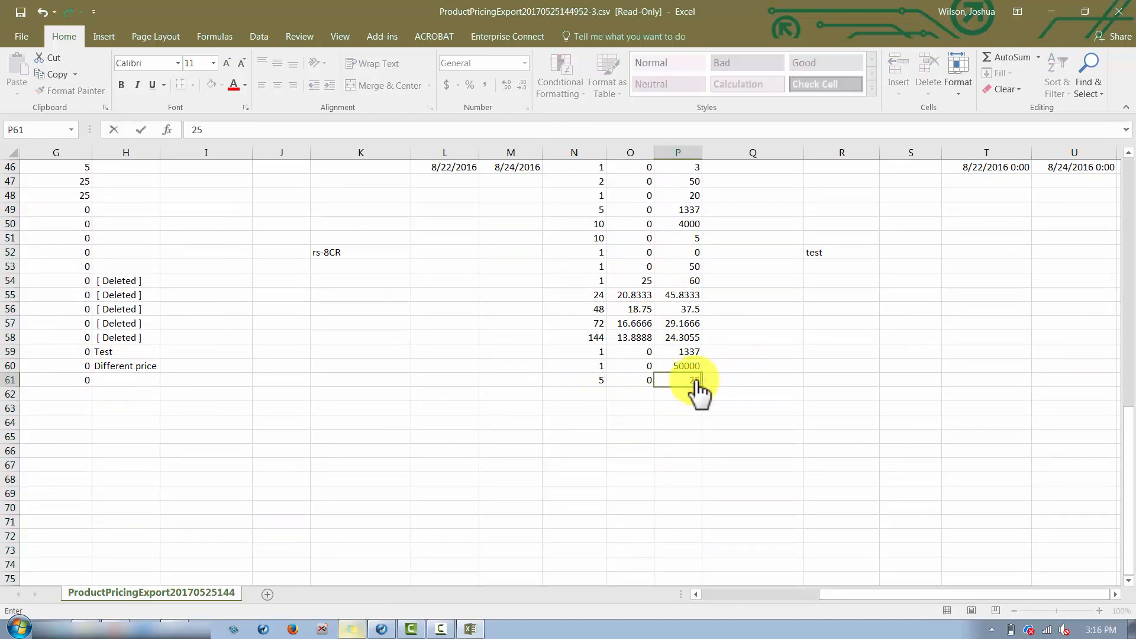
{"action": "left_click", "coordinate": [769, 436]}
Examine the ItemID, ItemNumber and ItemName columns and the values they hold in the new Video Test Product row.
{"action": "left_click_drag", "start_coordinate": [900, 598], "coordinate": [743, 619]}
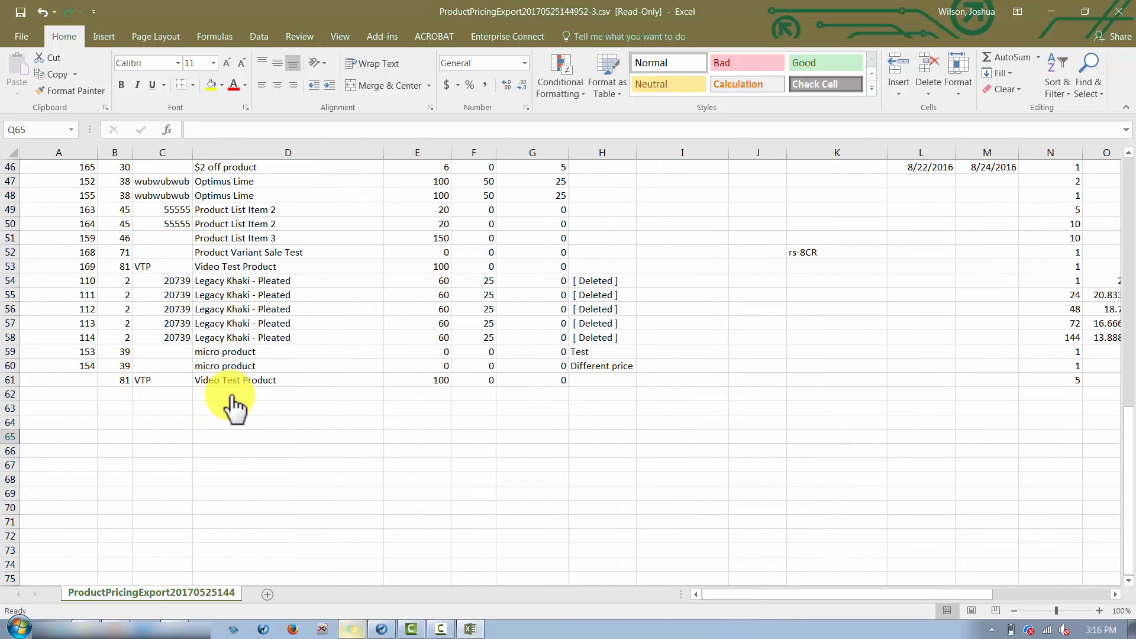
{"action": "scroll", "coordinate": [235, 409], "scroll_direction": "up", "scroll_amount": 15}
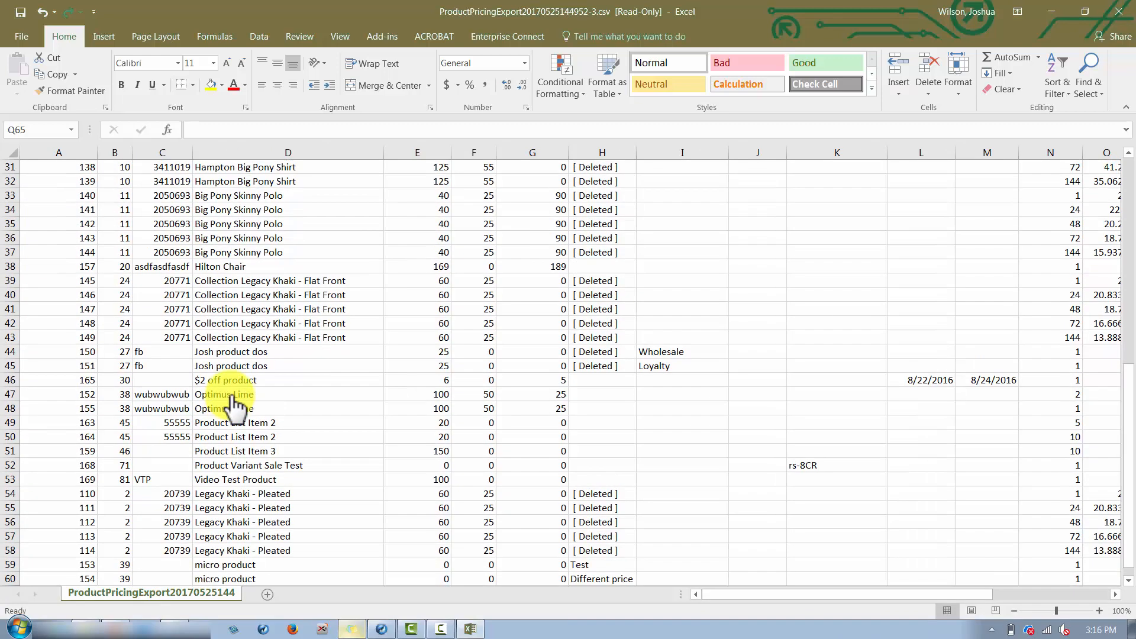
{"action": "left_click", "coordinate": [115, 155]}
{"action": "left_click", "coordinate": [158, 155]}
{"action": "left_click", "coordinate": [118, 168]}
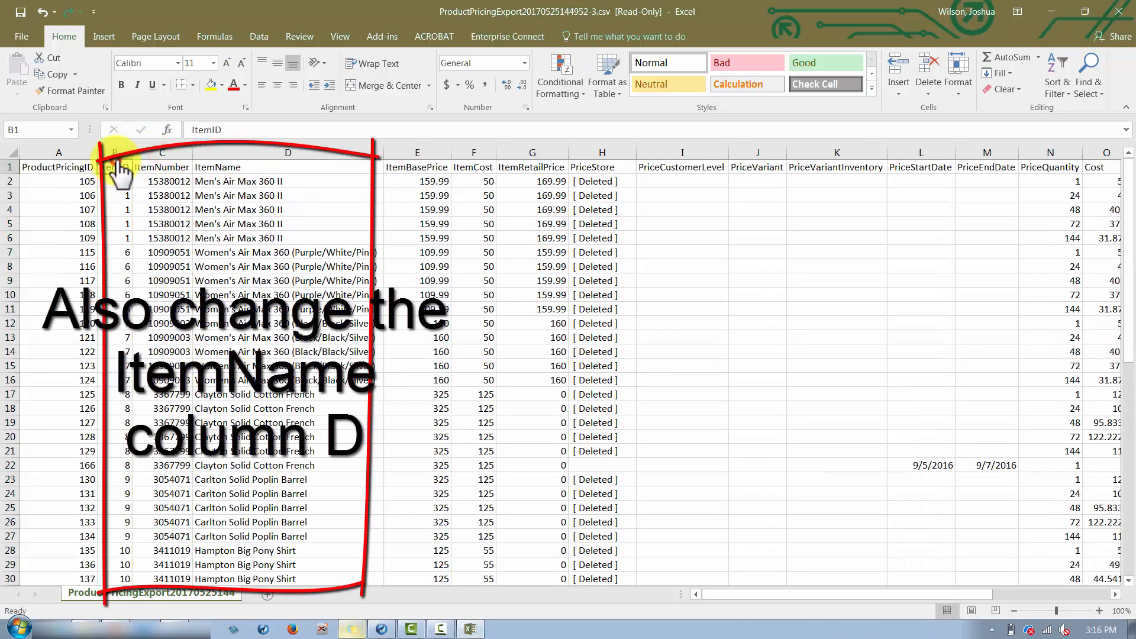
{"action": "scroll", "coordinate": [122, 178], "scroll_direction": "down", "scroll_amount": 5}
{"action": "scroll", "coordinate": [123, 207], "scroll_direction": "down", "scroll_amount": 6}
{"action": "scroll", "coordinate": [169, 355], "scroll_direction": "down", "scroll_amount": 5}
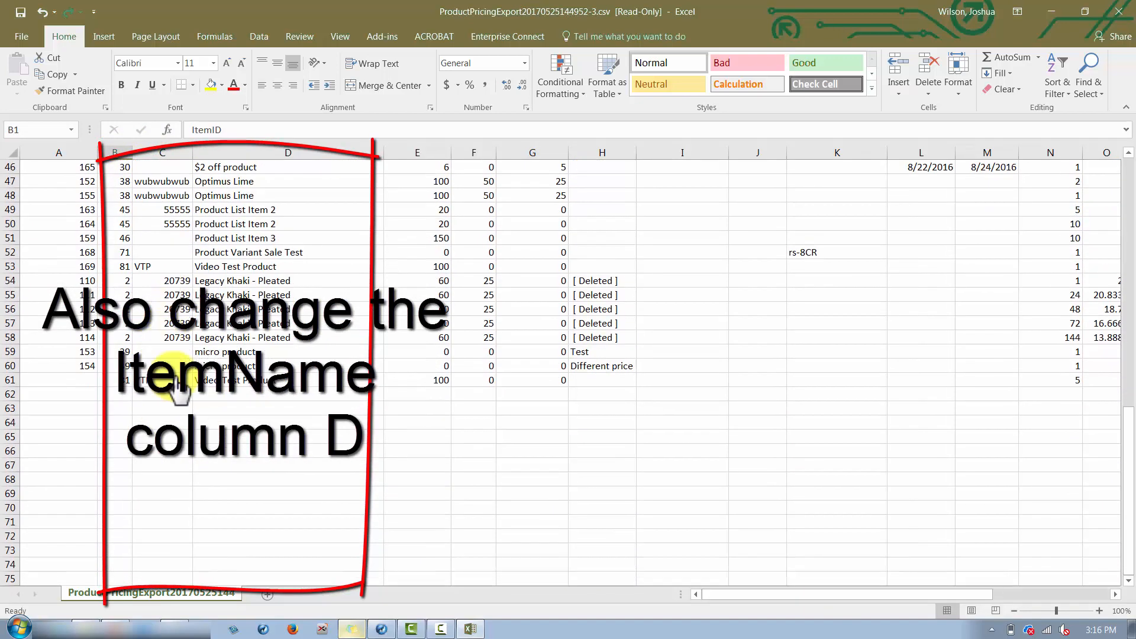
{"action": "left_click", "coordinate": [114, 374]}
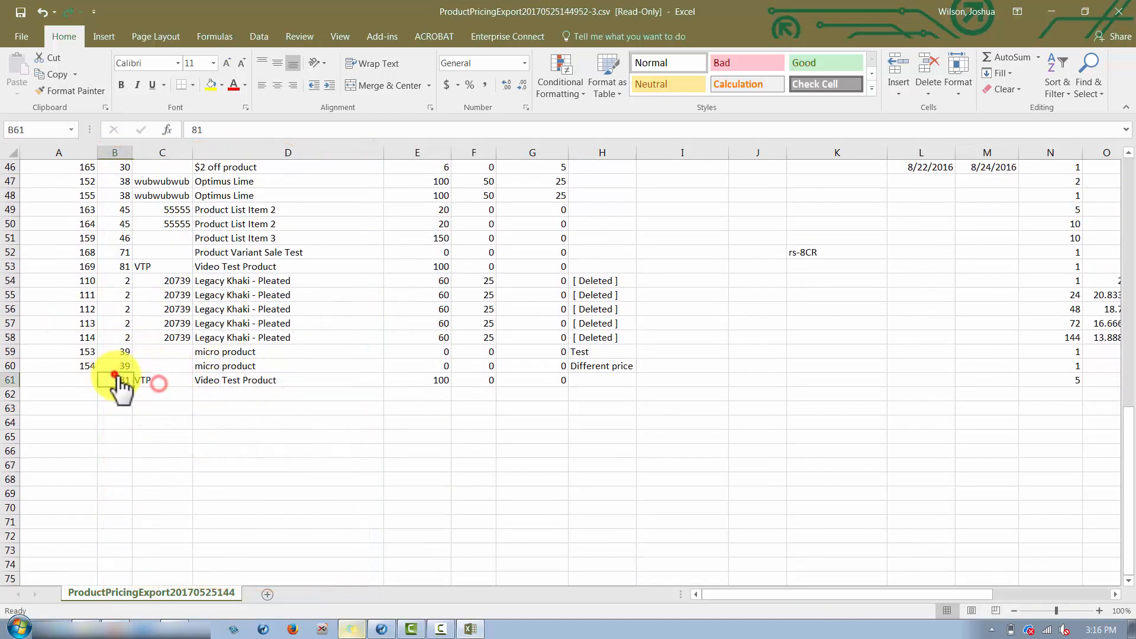
{"action": "left_click", "coordinate": [313, 427]}
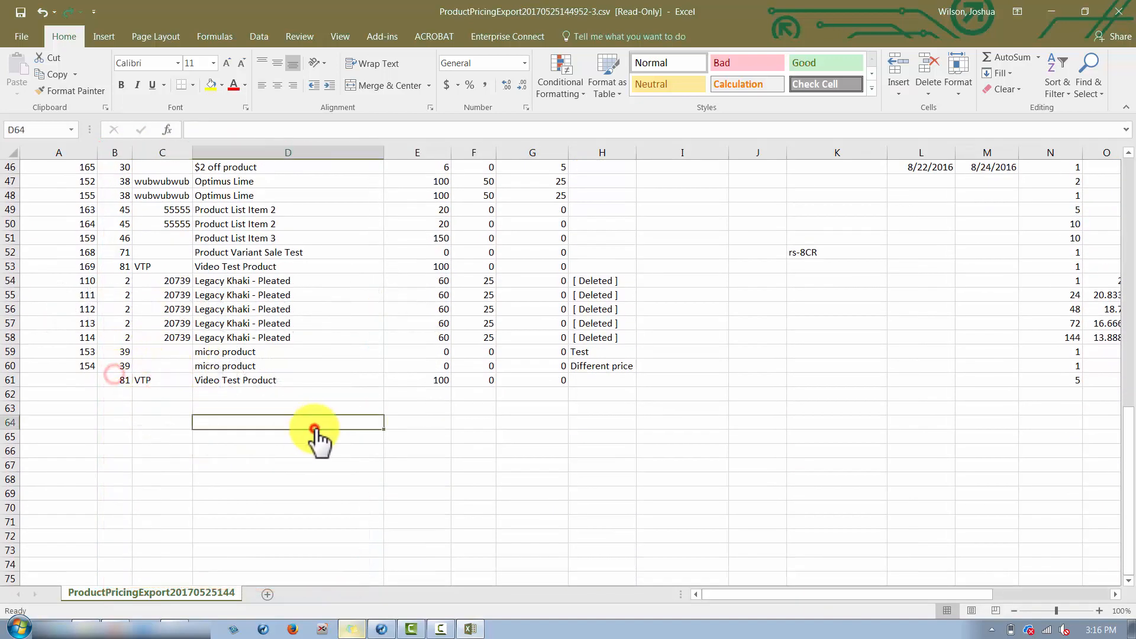
Switch to the AmeriCommerce admin in the browser and start a Product Advanced Pricing data import.
{"action": "left_click", "coordinate": [397, 628]}
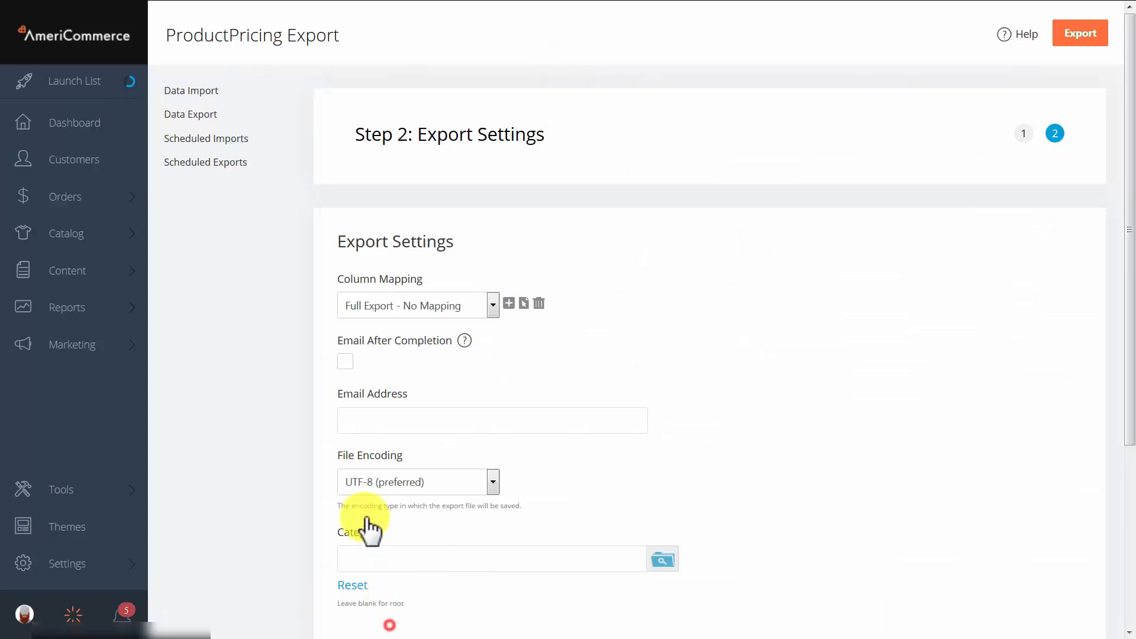
{"action": "left_click", "coordinate": [201, 95]}
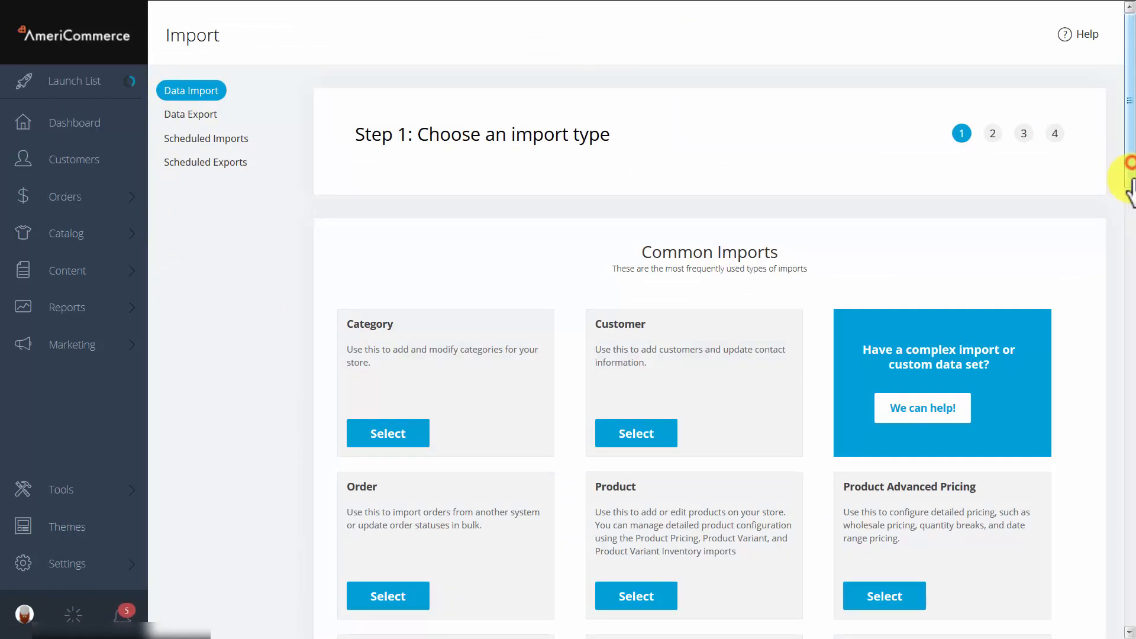
{"action": "left_click", "coordinate": [875, 599]}
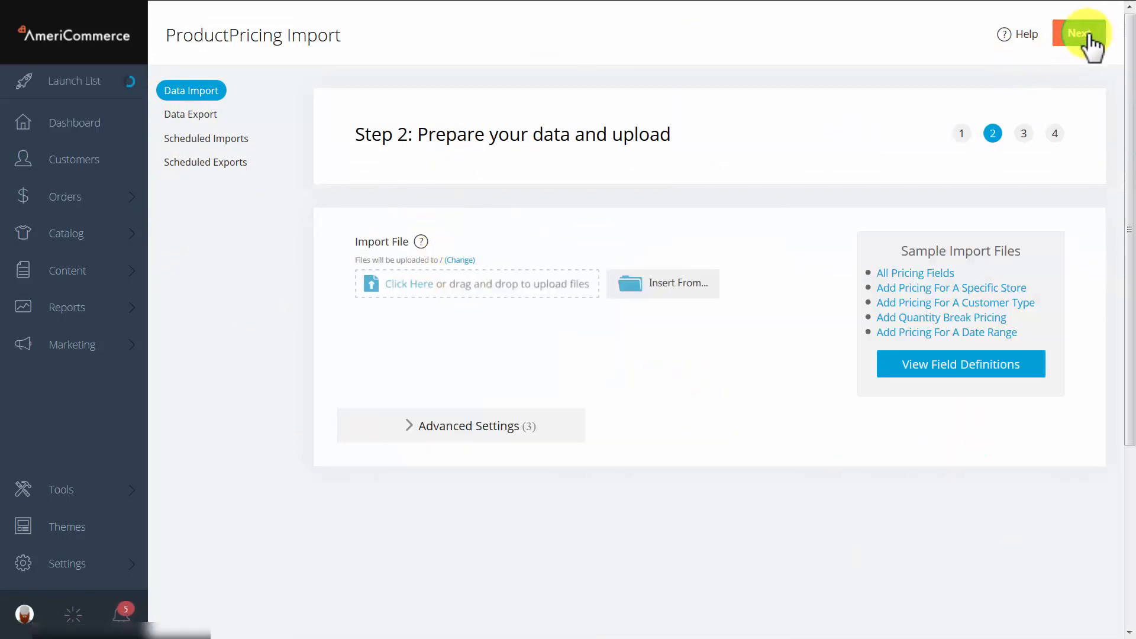